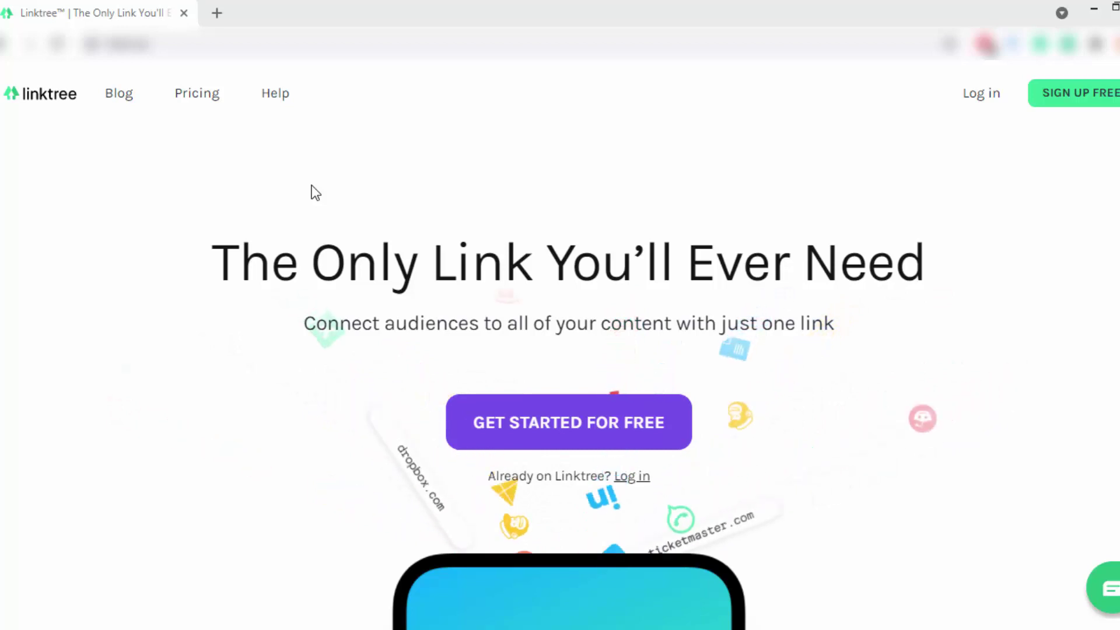
Bring the browser window showing the Linktree home page into focus
left_click(292, 212)
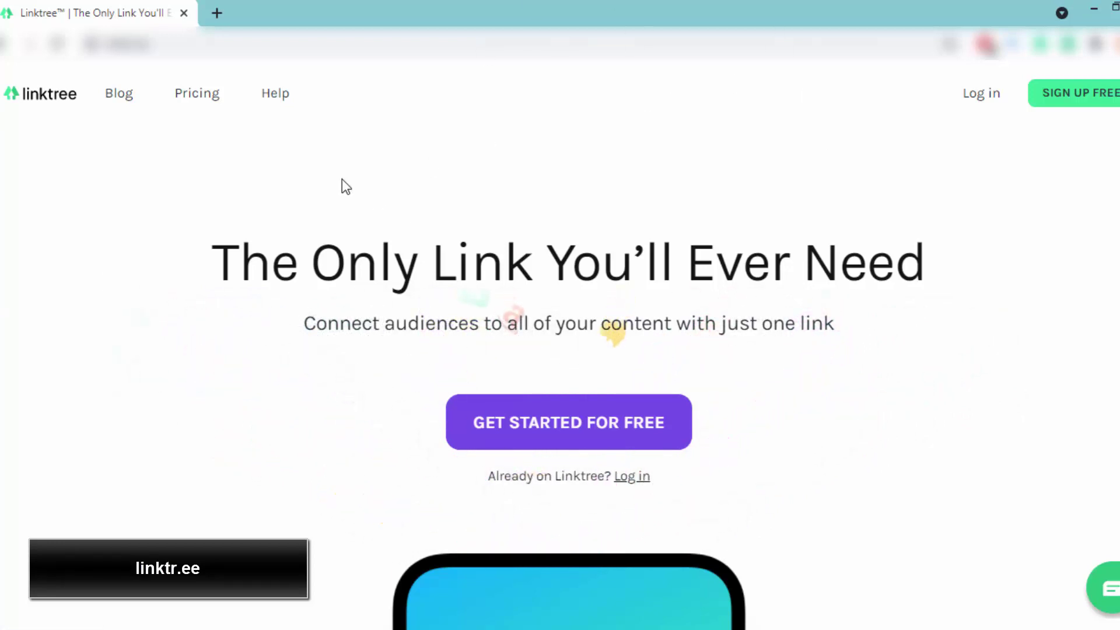
Start a free account and enter the email and the username SpiritualHealing111
left_click(551, 439)
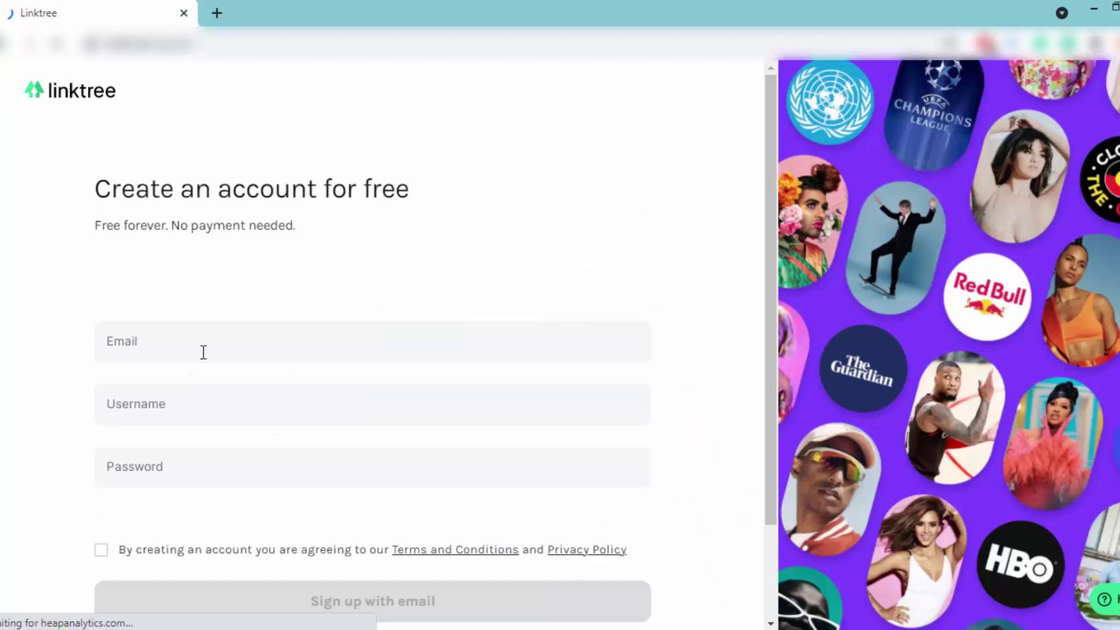
left_click(253, 347)
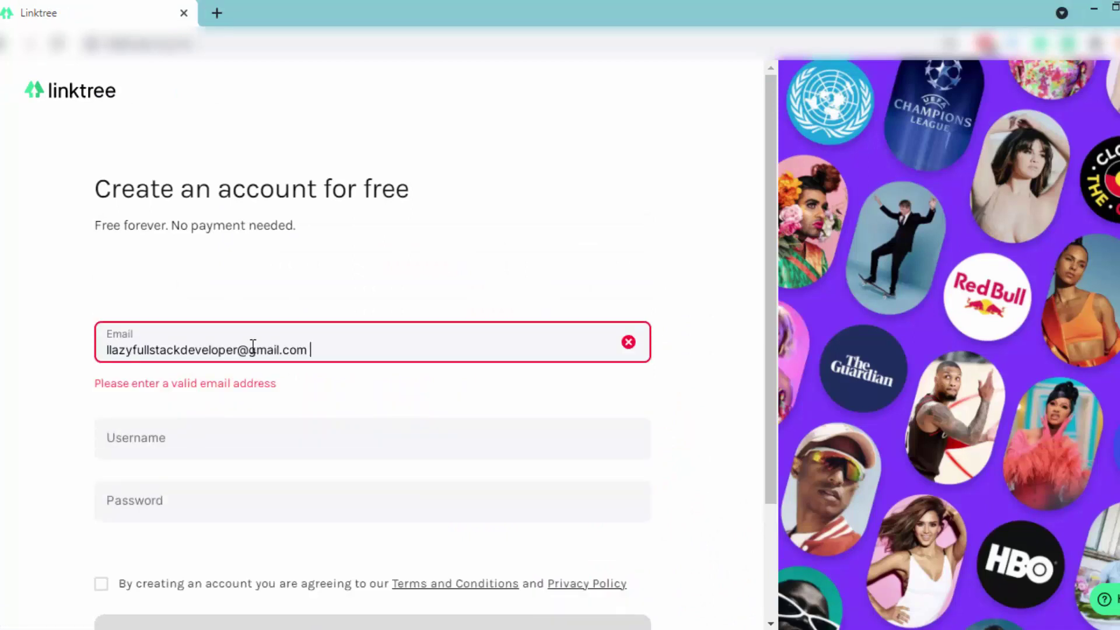
left_click(207, 412)
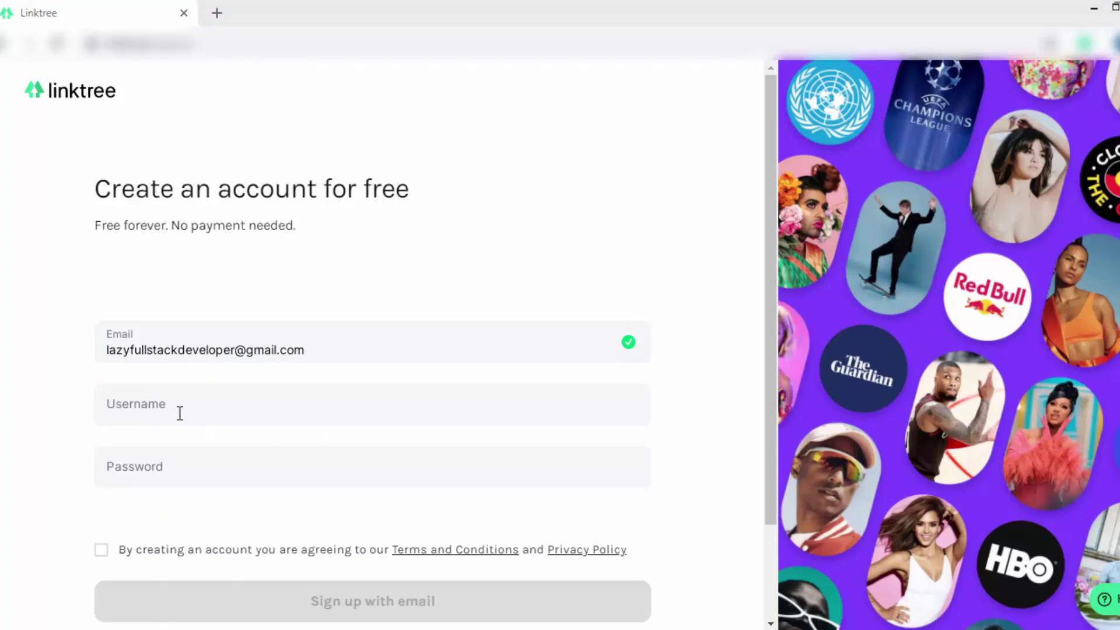
left_click(216, 413)
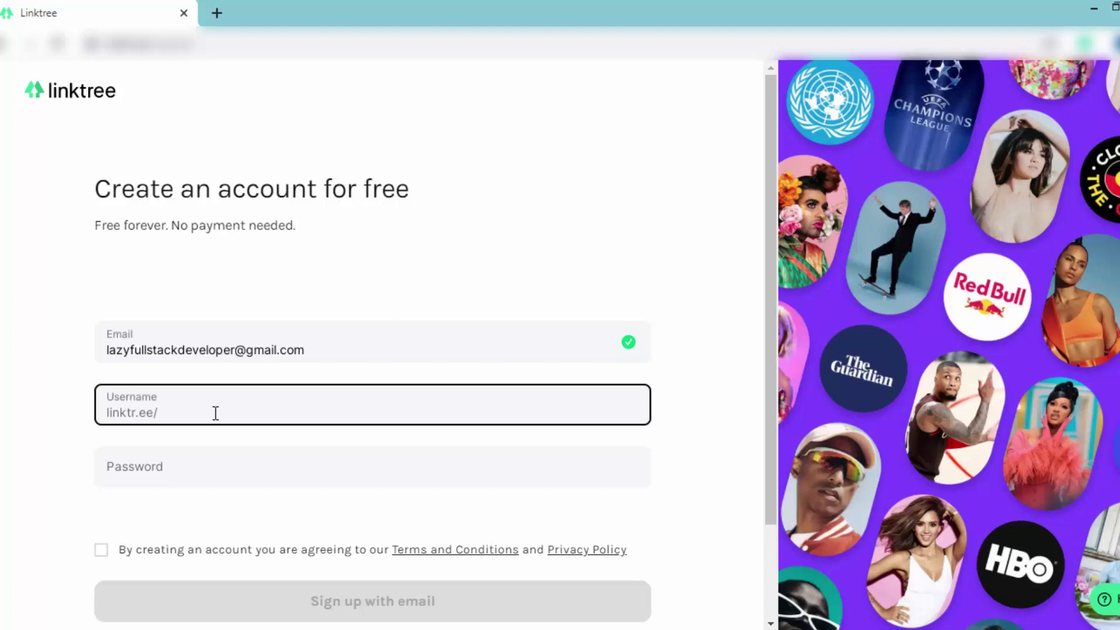
left_click(342, 283)
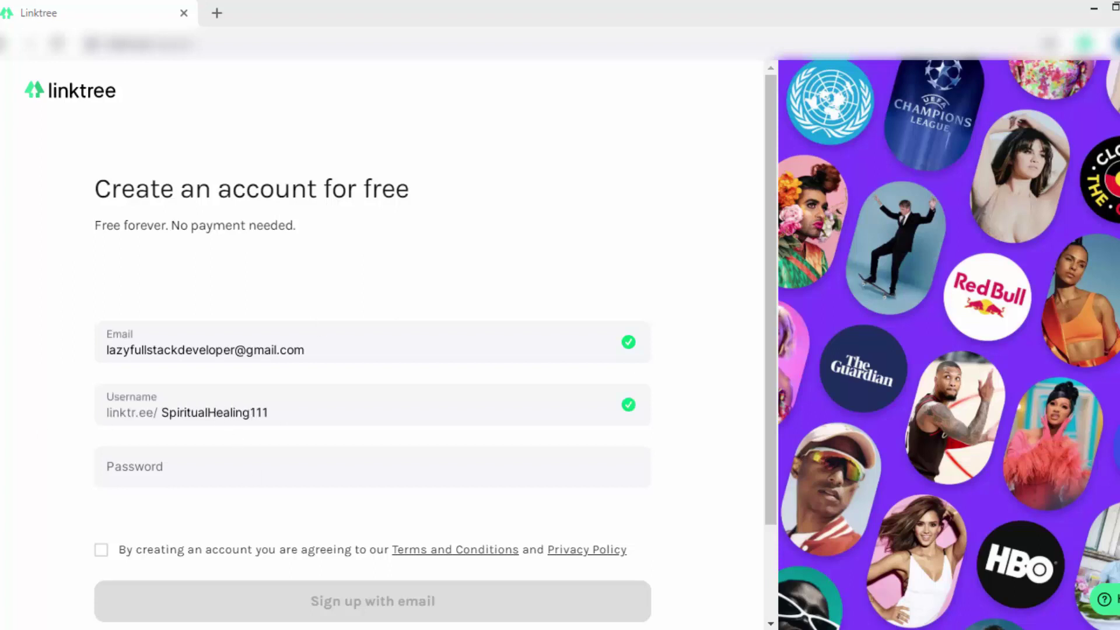
Fill in Chrome's suggested strong password and agree to the terms and privacy policy
scroll(22, 444, "down", 2)
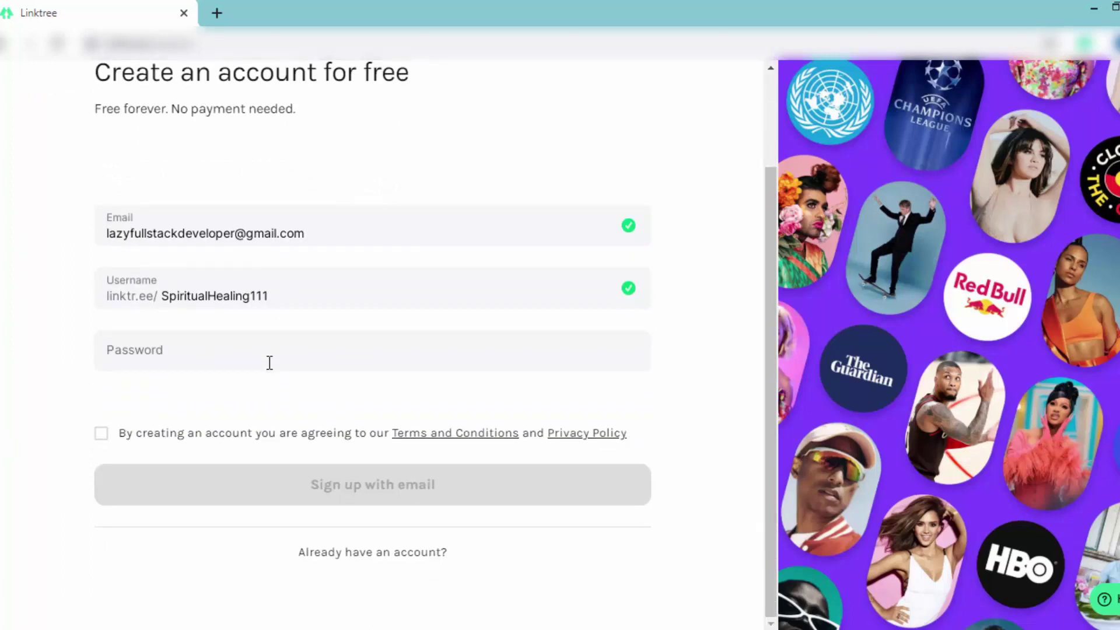
left_click(256, 351)
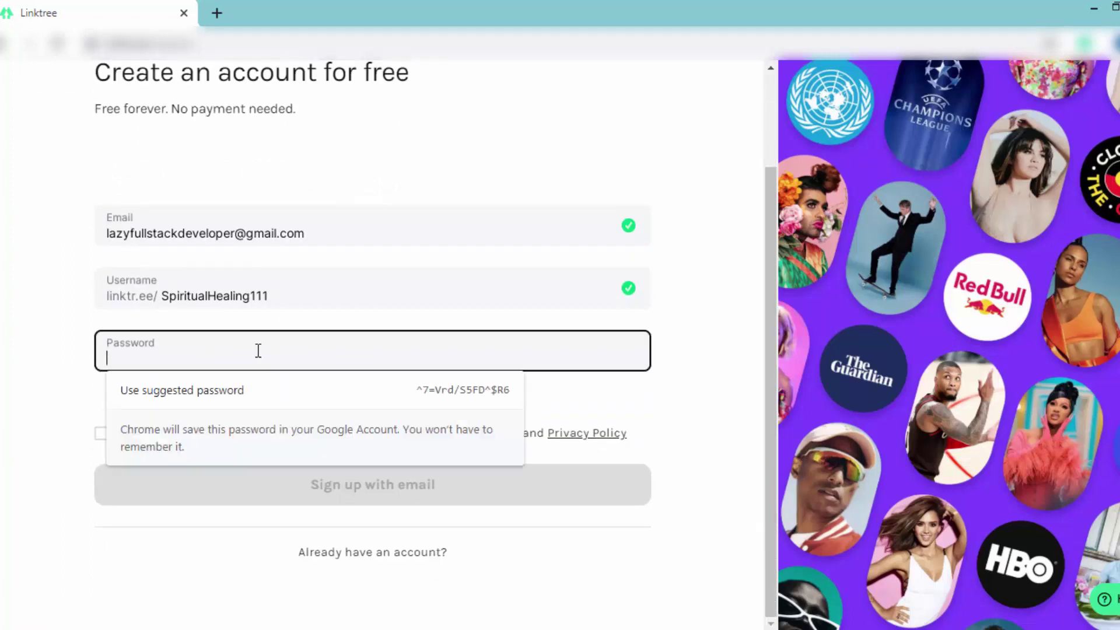
key("ctrl+v")
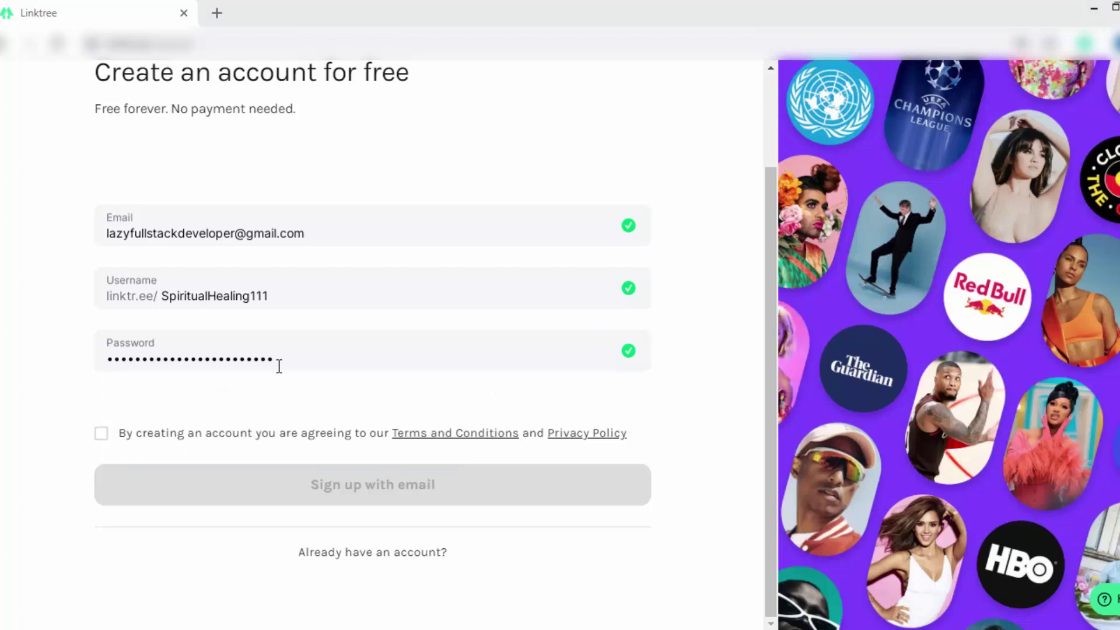
left_click(103, 442)
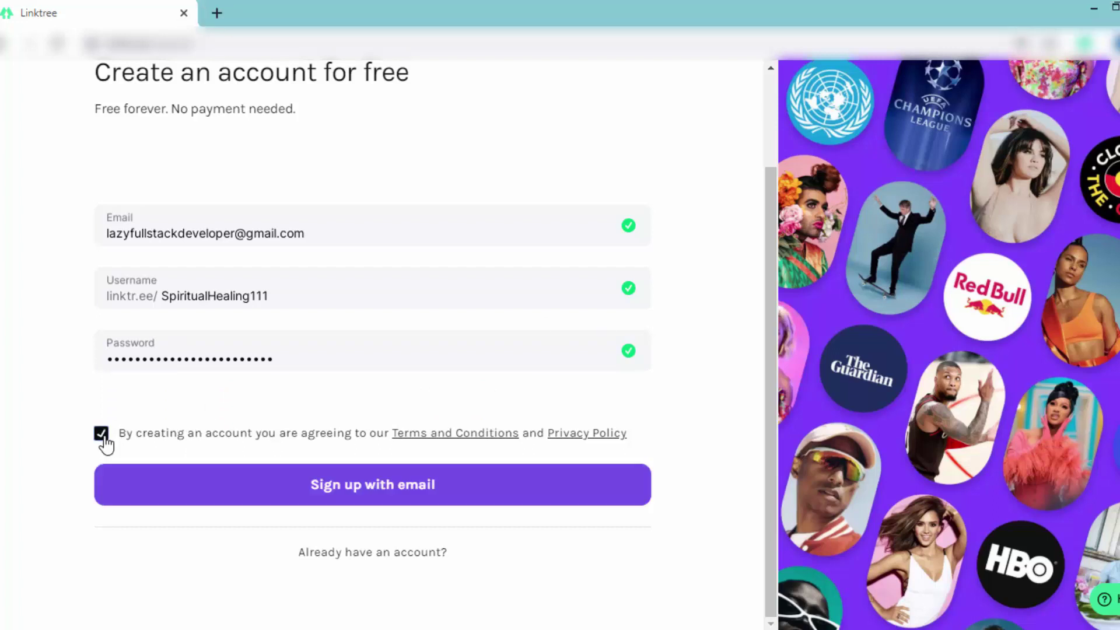
Submit the sign-up details and enter the account's full name
left_click(314, 499)
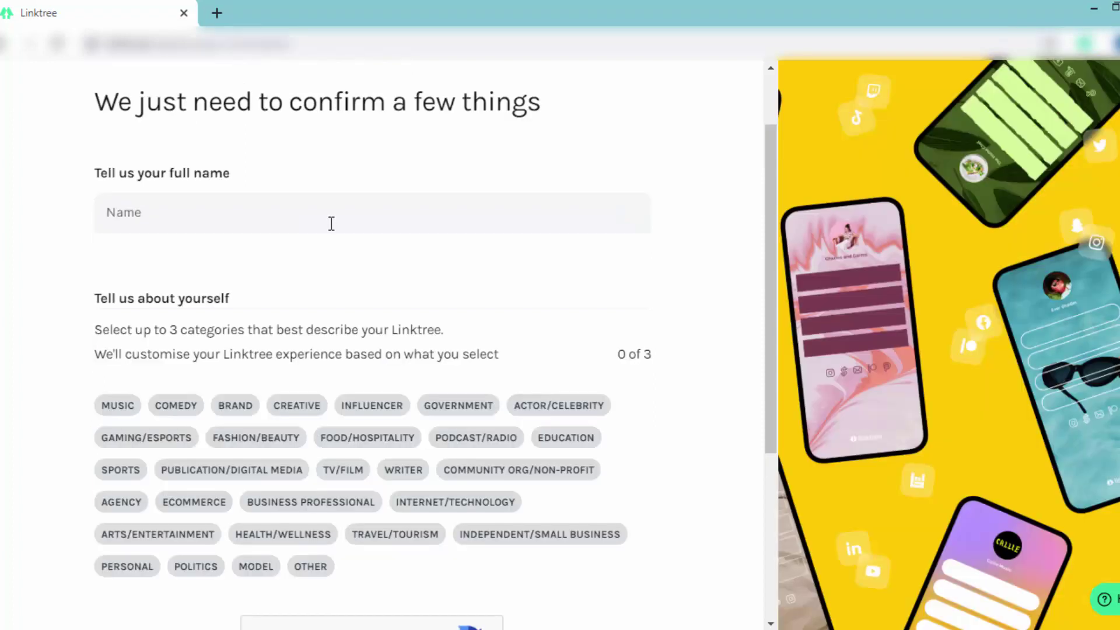
left_click(331, 224)
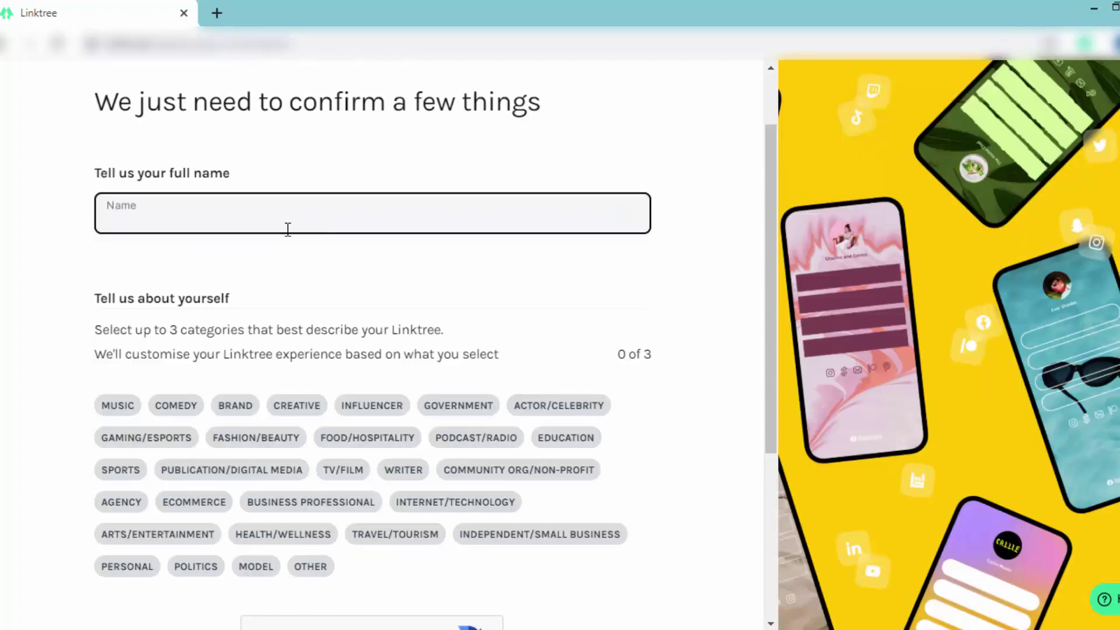
scroll(105, 388, "down", 3)
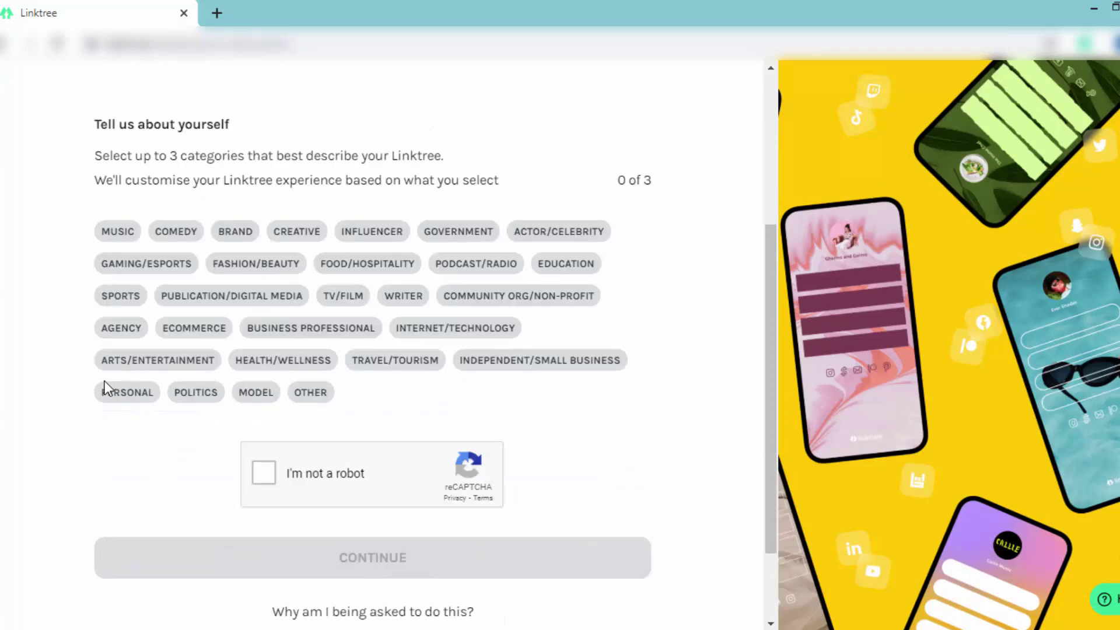
scroll(104, 381, "up", 1)
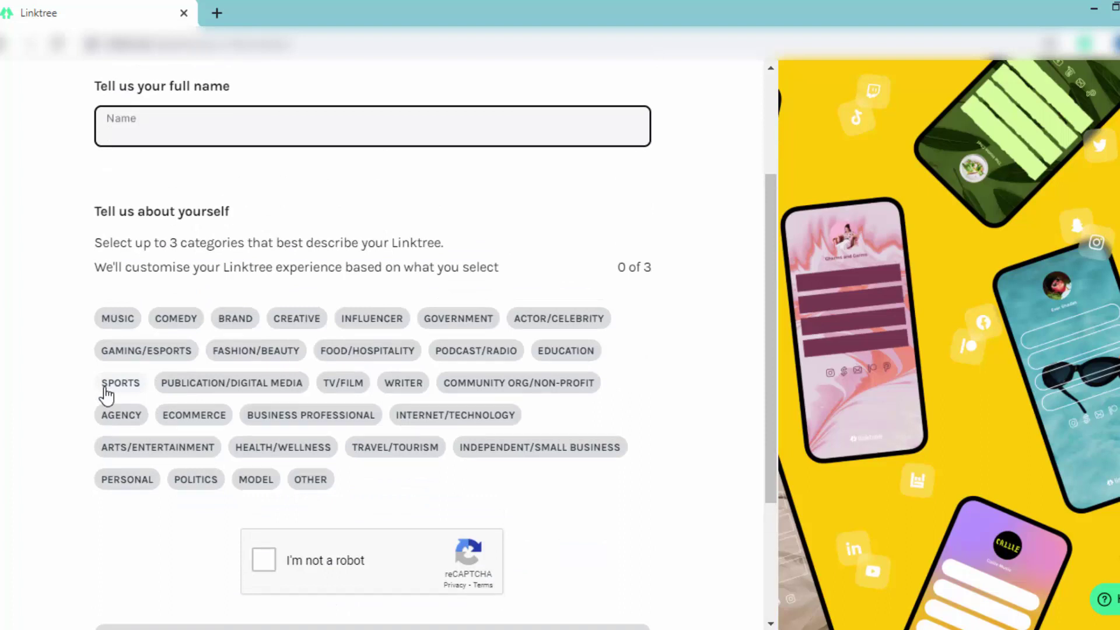
scroll(105, 394, "up", 3)
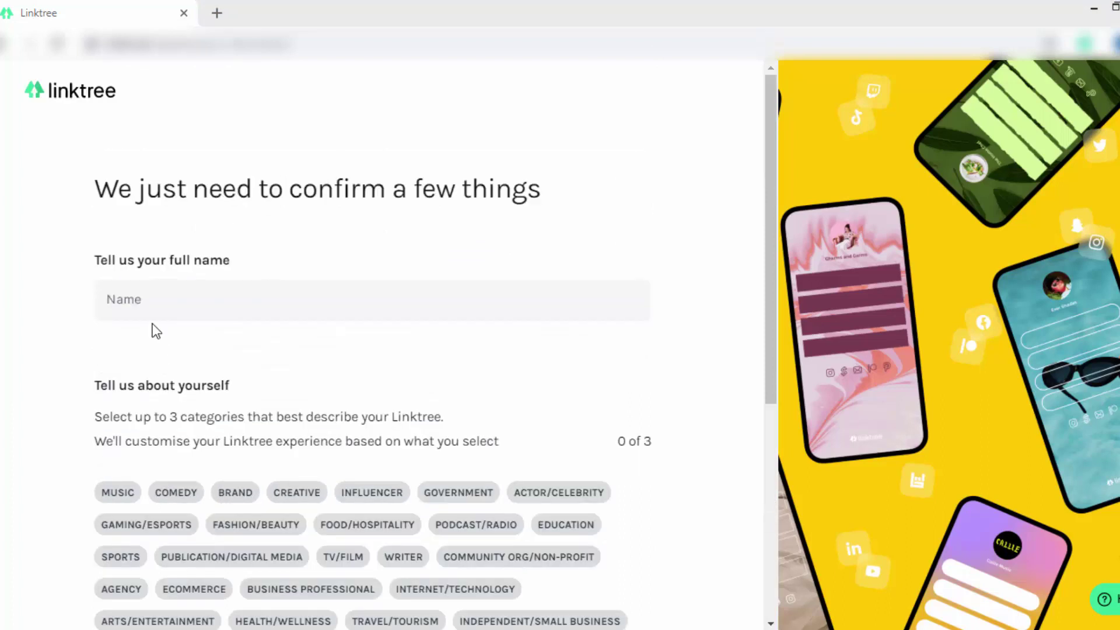
scroll(153, 304, "down", 3)
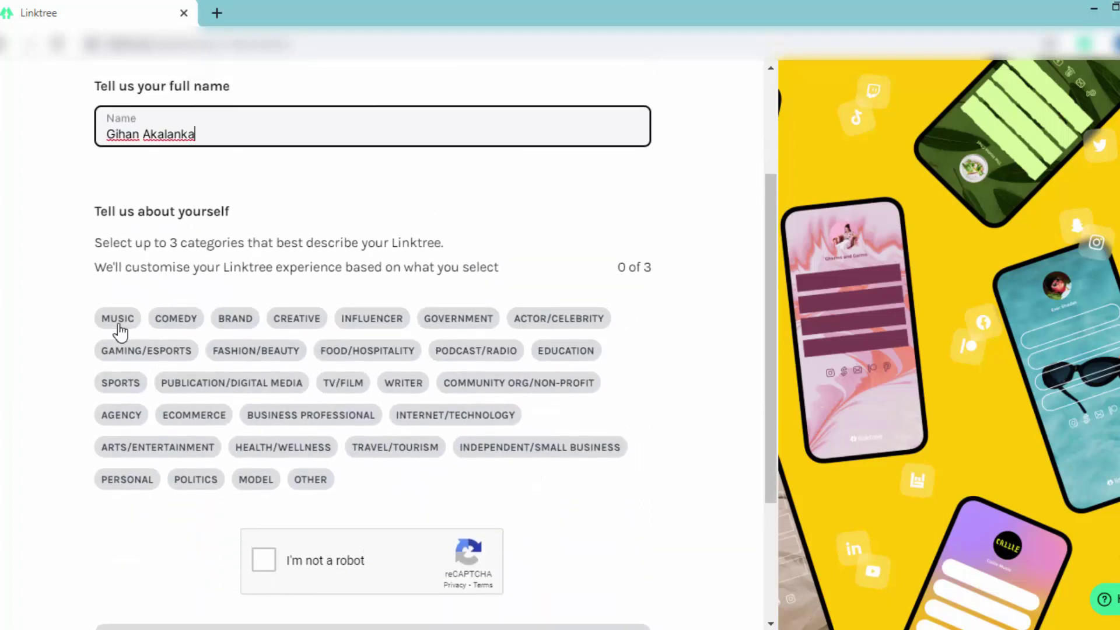
scroll(92, 344, "down", 2)
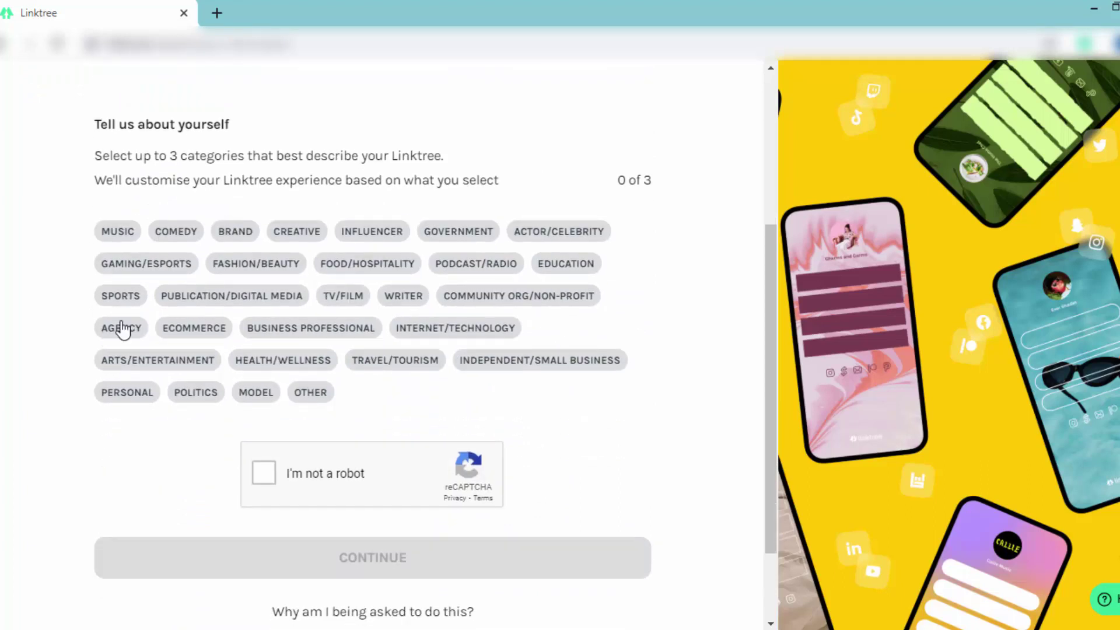
Tag the page as Influencer, Health/Wellness and Personal and continue to plan selection
left_click(373, 233)
left_click(283, 360)
left_click(111, 393)
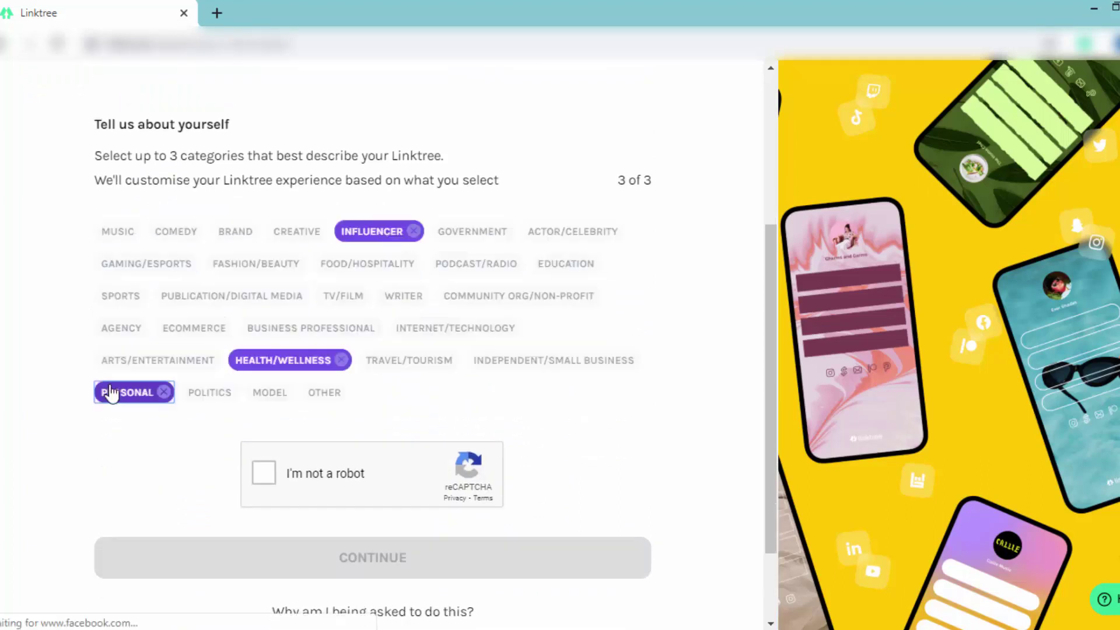
scroll(114, 392, "down", 2)
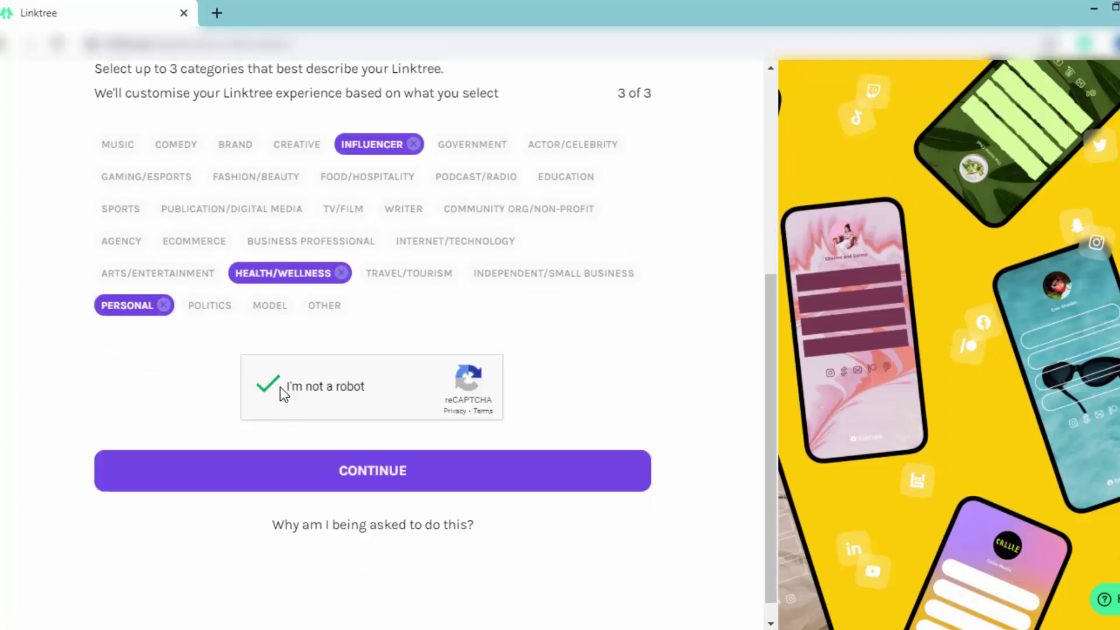
scroll(296, 448, "down", 1)
left_click(348, 460)
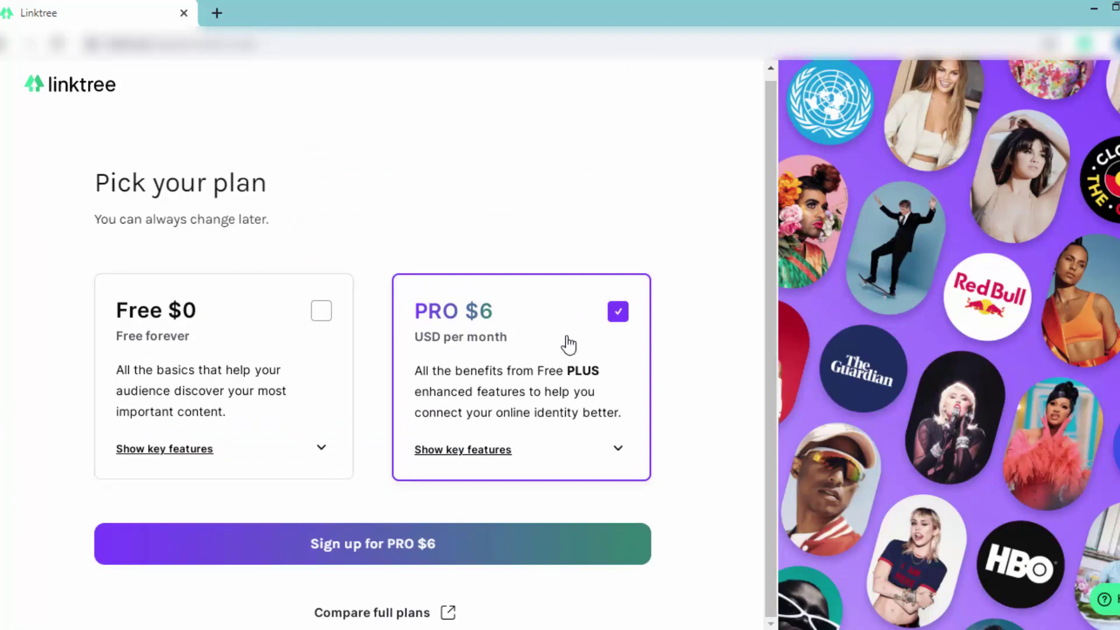
Review the full plan comparison, then sign up on the free plan
left_click(410, 619)
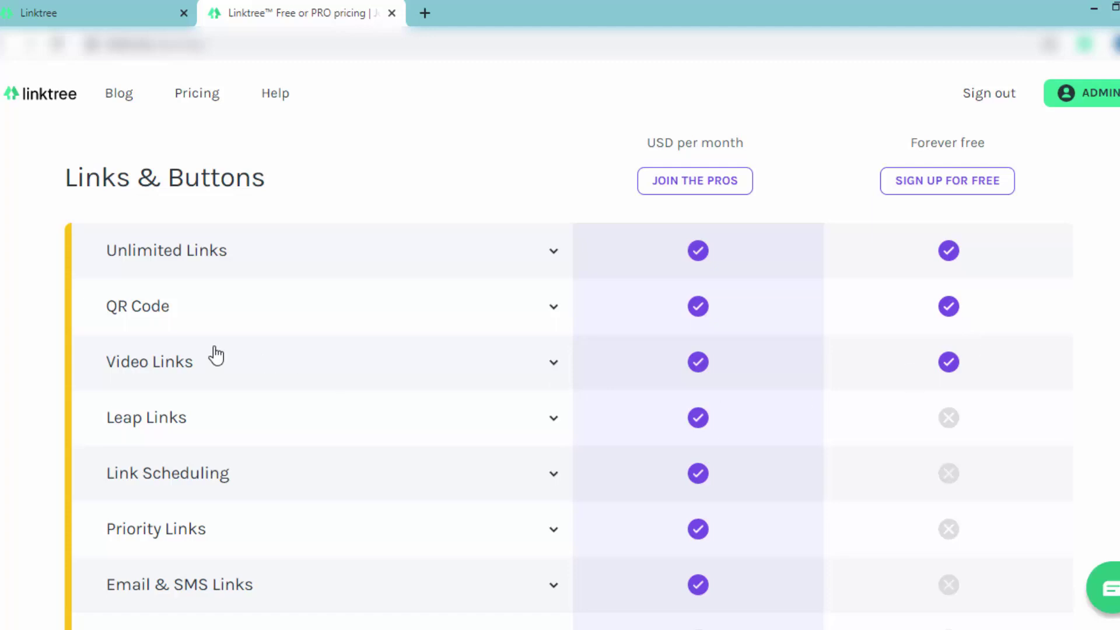
scroll(707, 345, "down", 4)
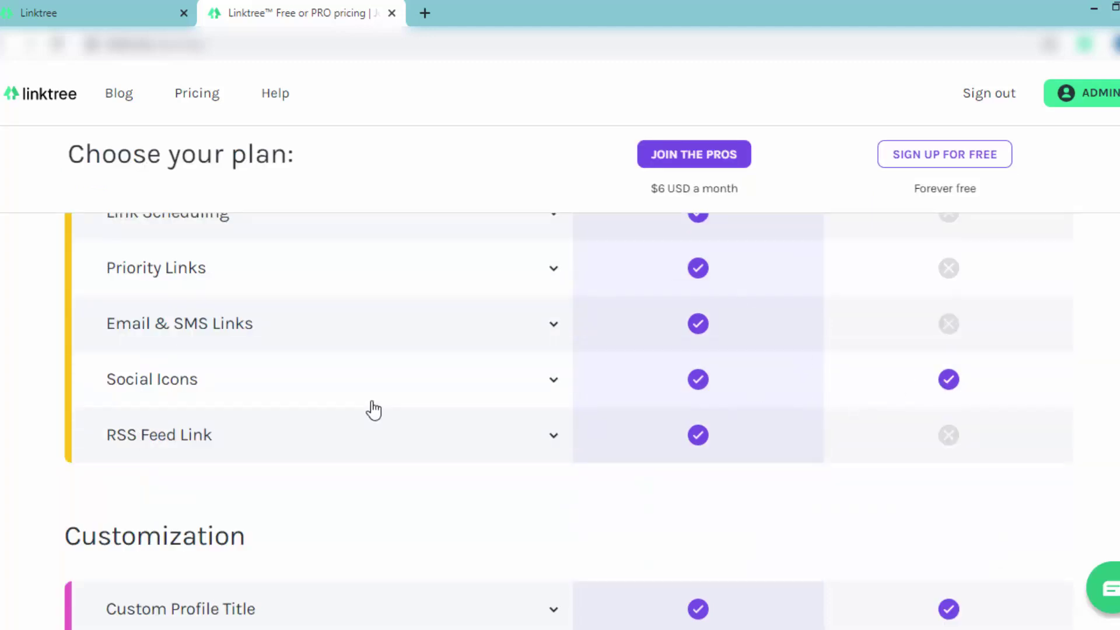
scroll(628, 426, "down", 3)
scroll(628, 425, "up", 10)
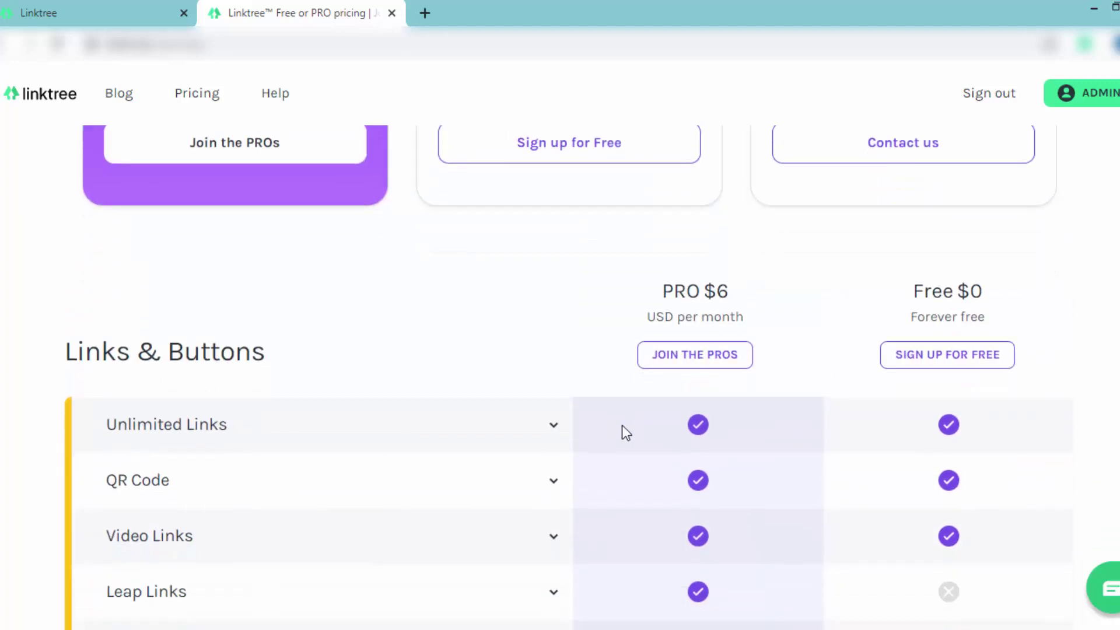
left_click(41, 11)
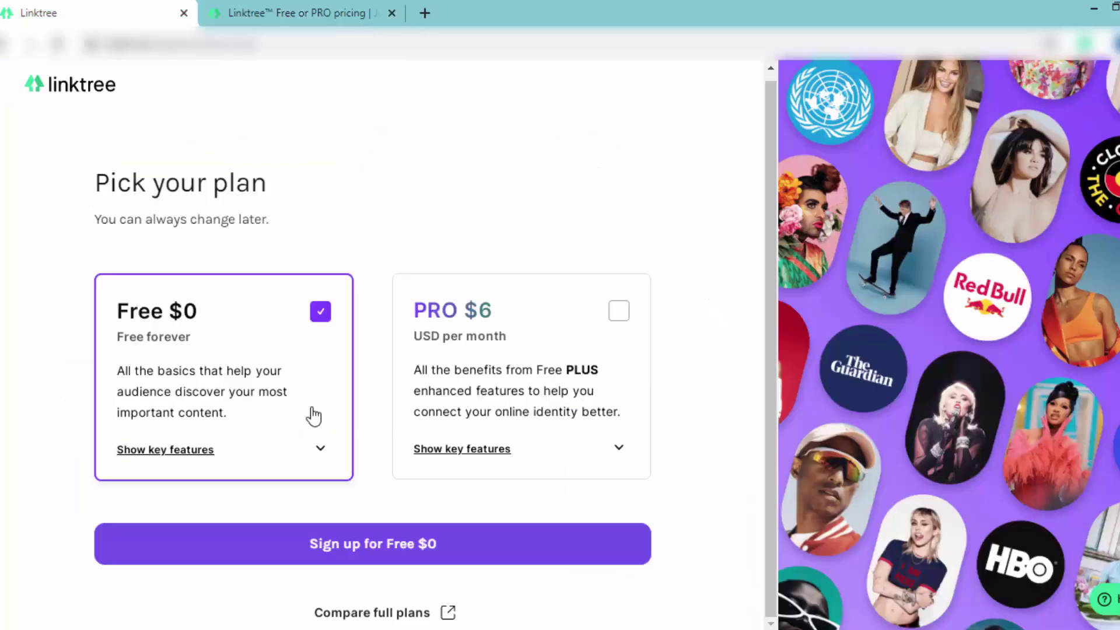
left_click(345, 550)
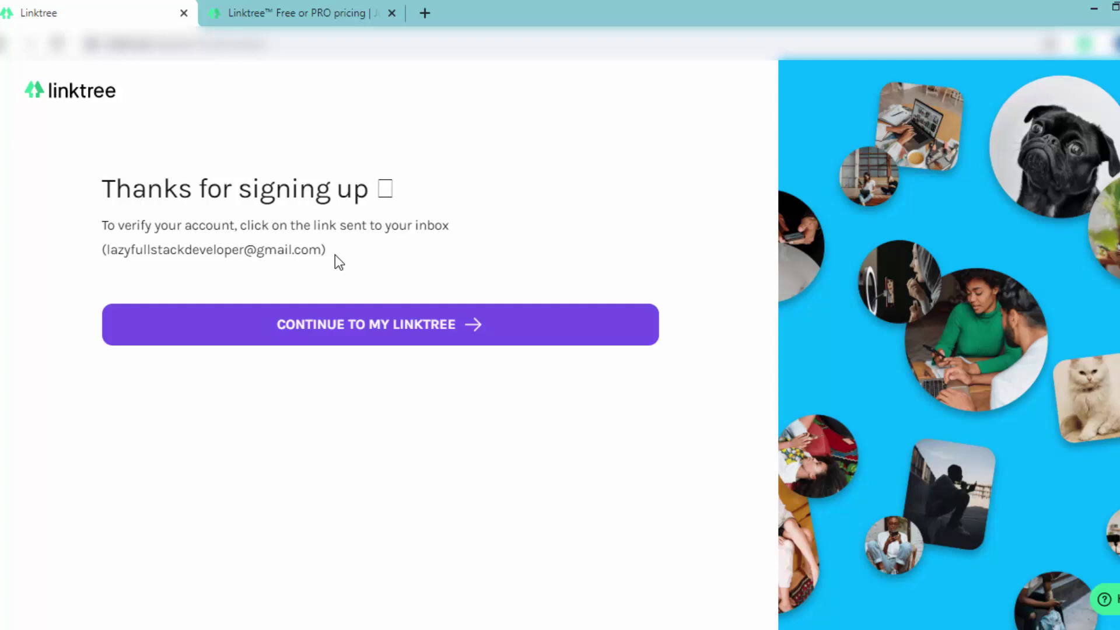
Open Linktree's 'Verify your email' message in Gmail and verify the account
left_click(425, 12)
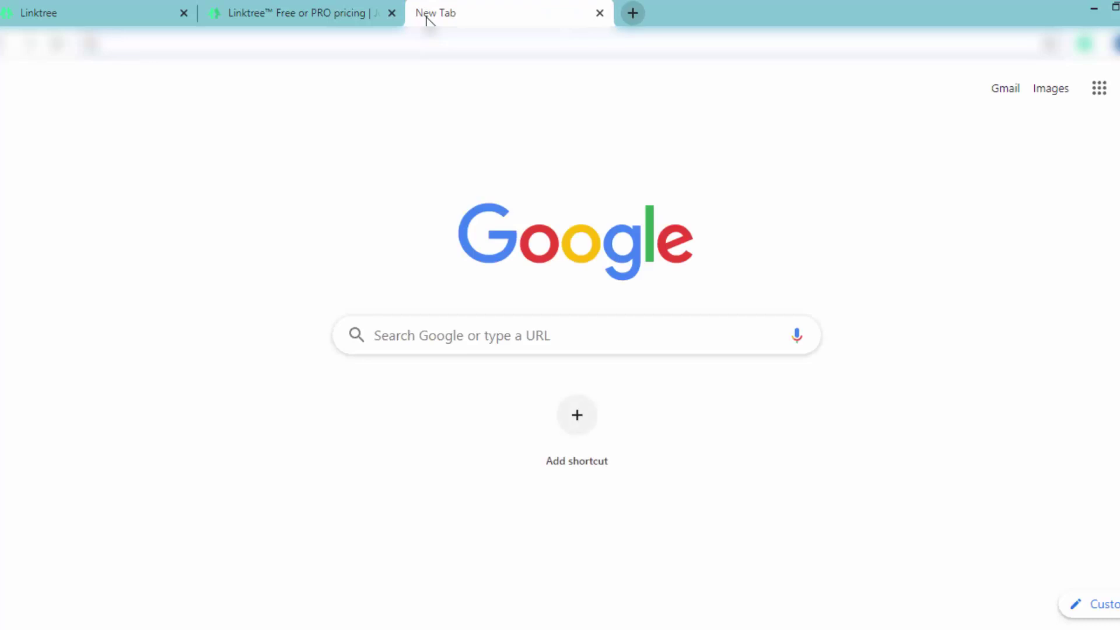
type("gm")
key("Return")
left_click(500, 230)
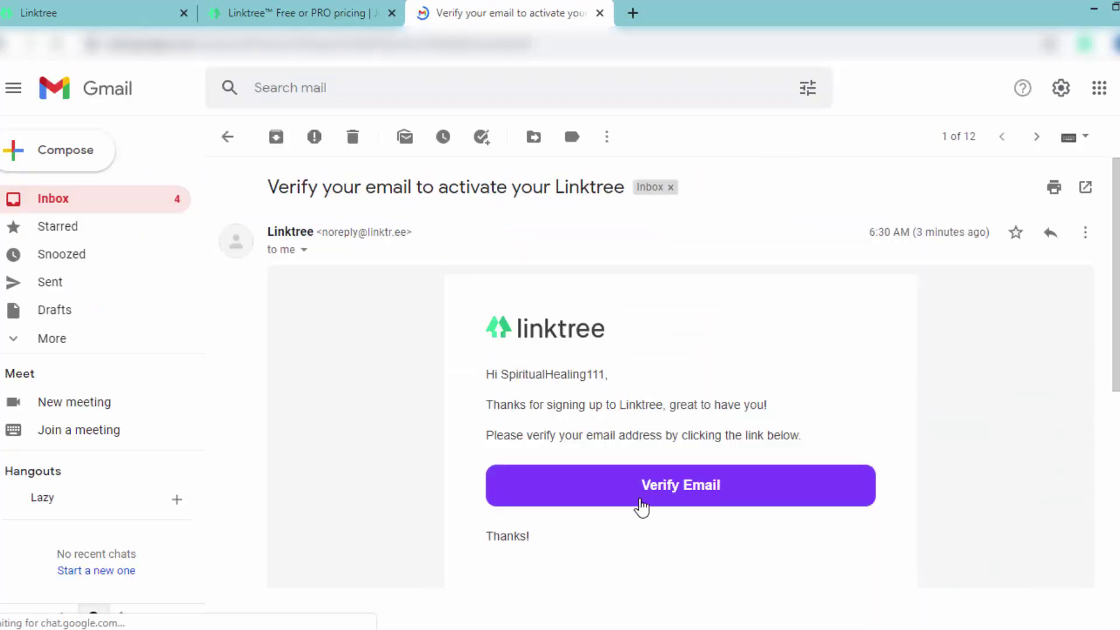
left_click(638, 506)
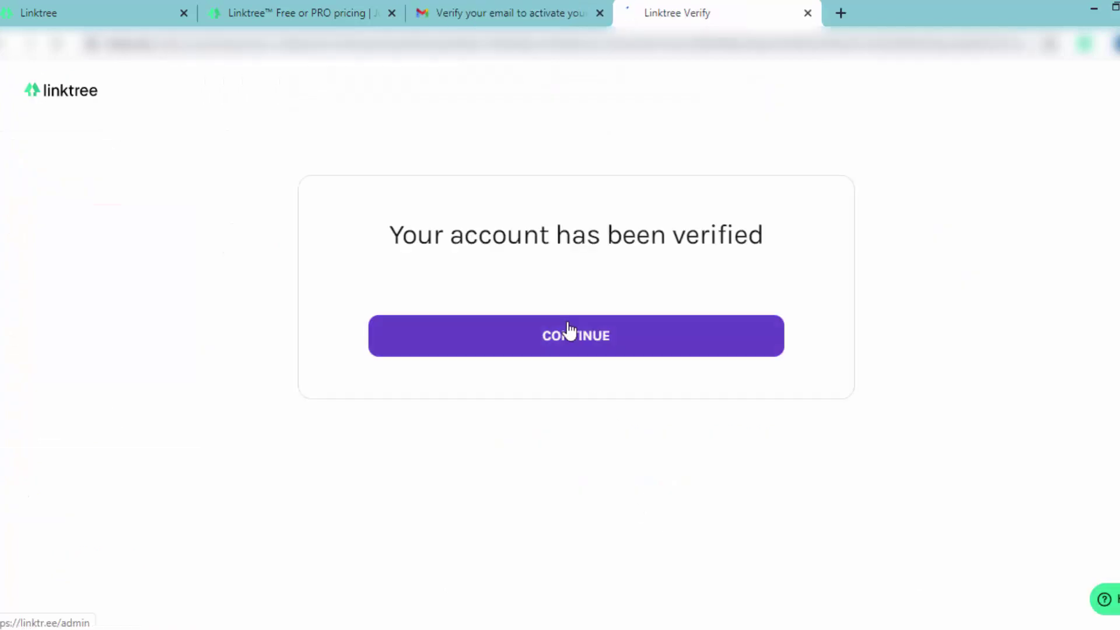
left_click(562, 348)
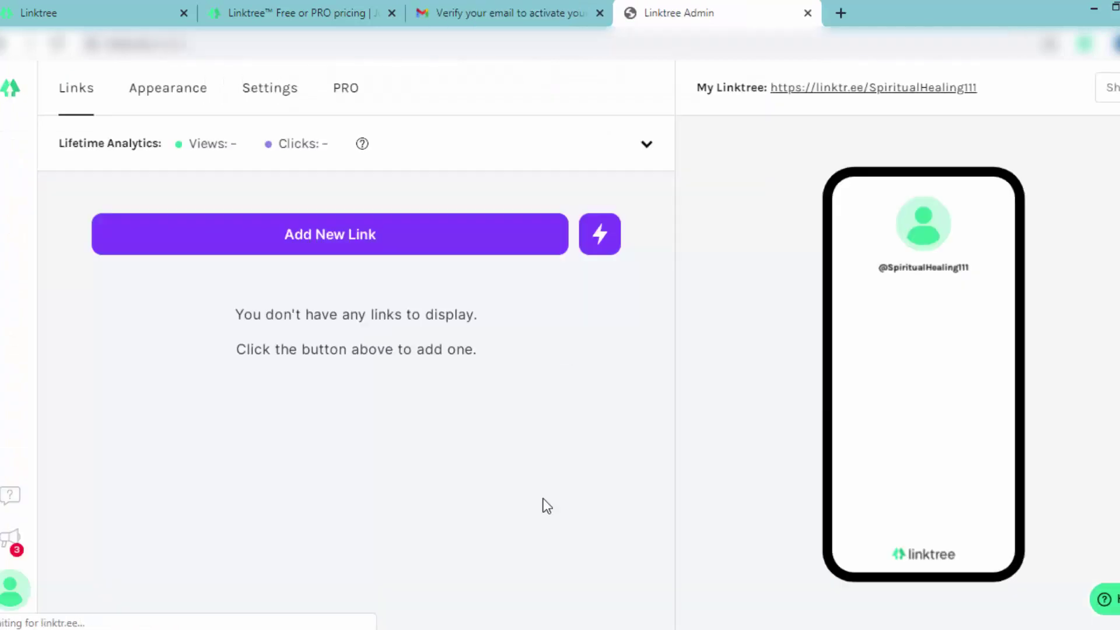
left_click(1046, 334)
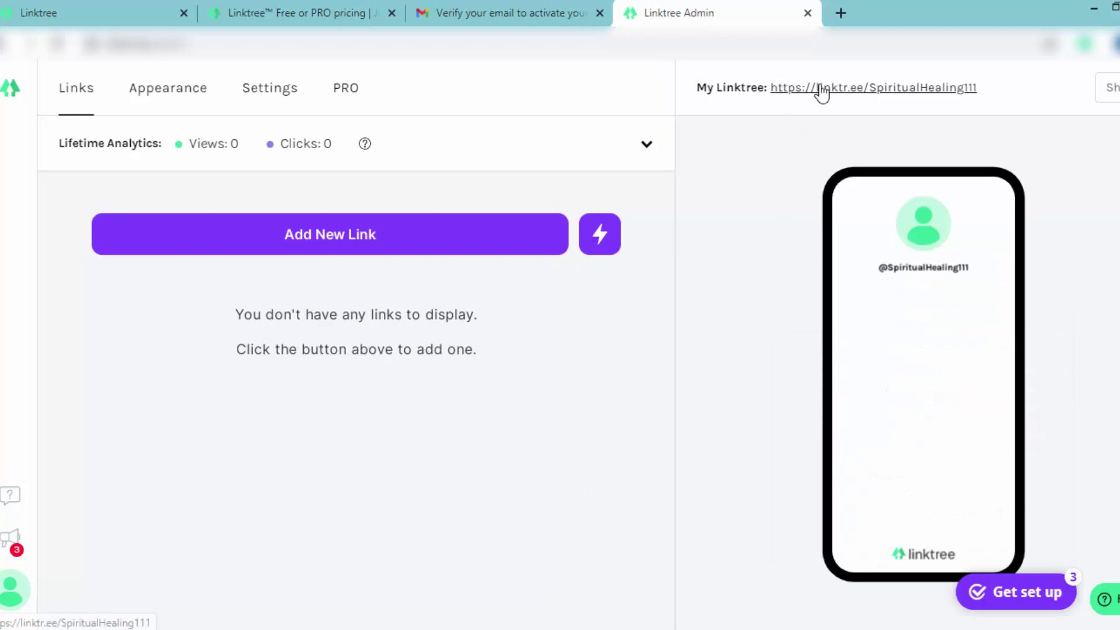
left_click(853, 90)
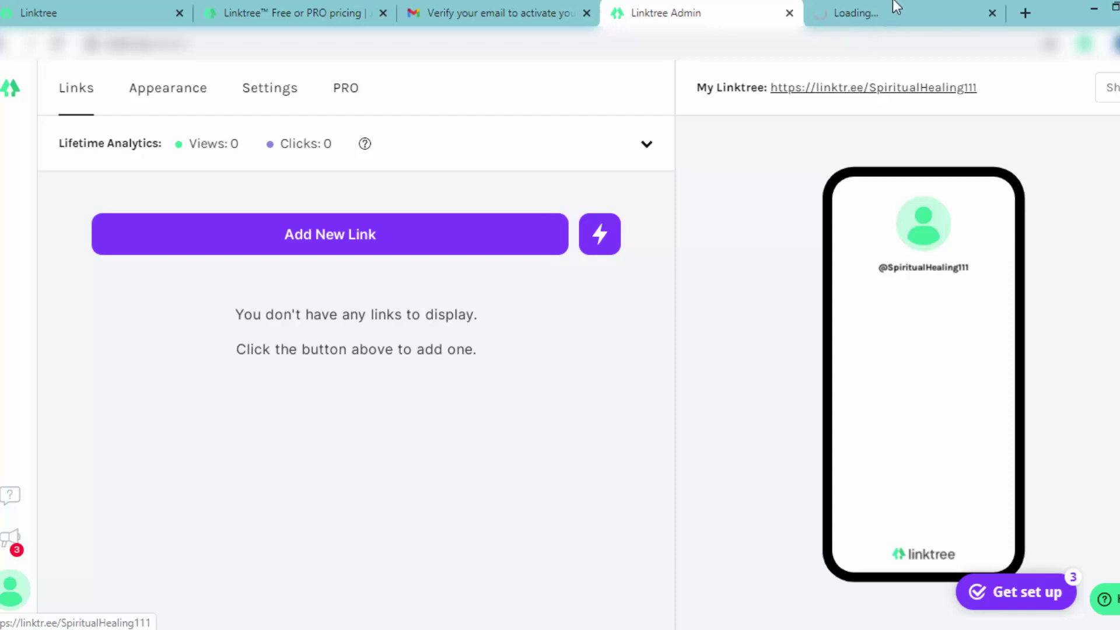
left_click(828, 9)
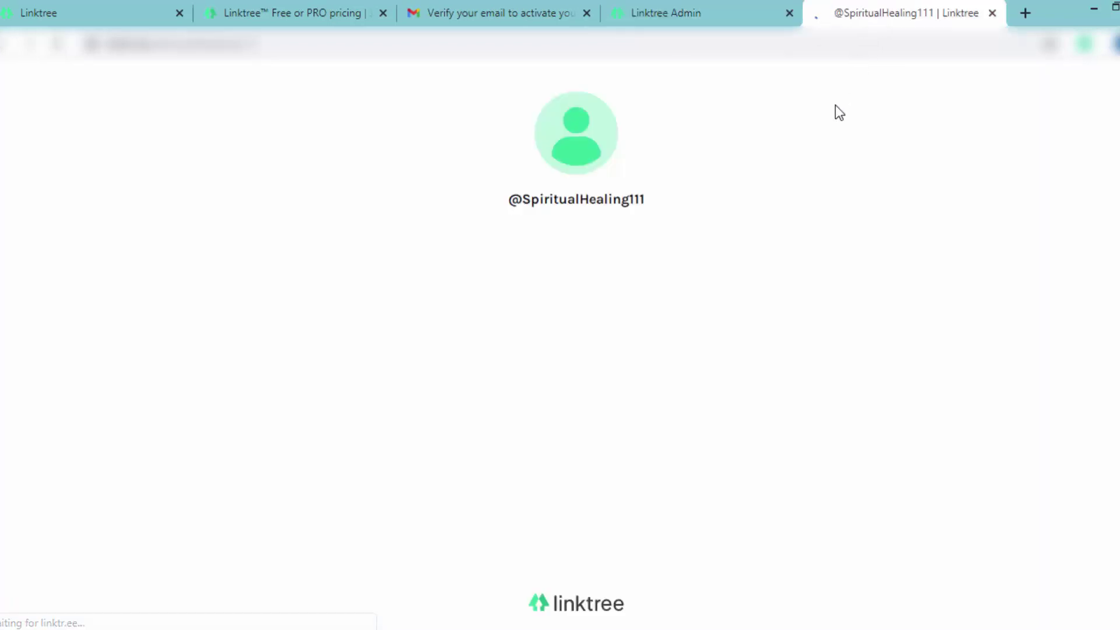
double_click(565, 198)
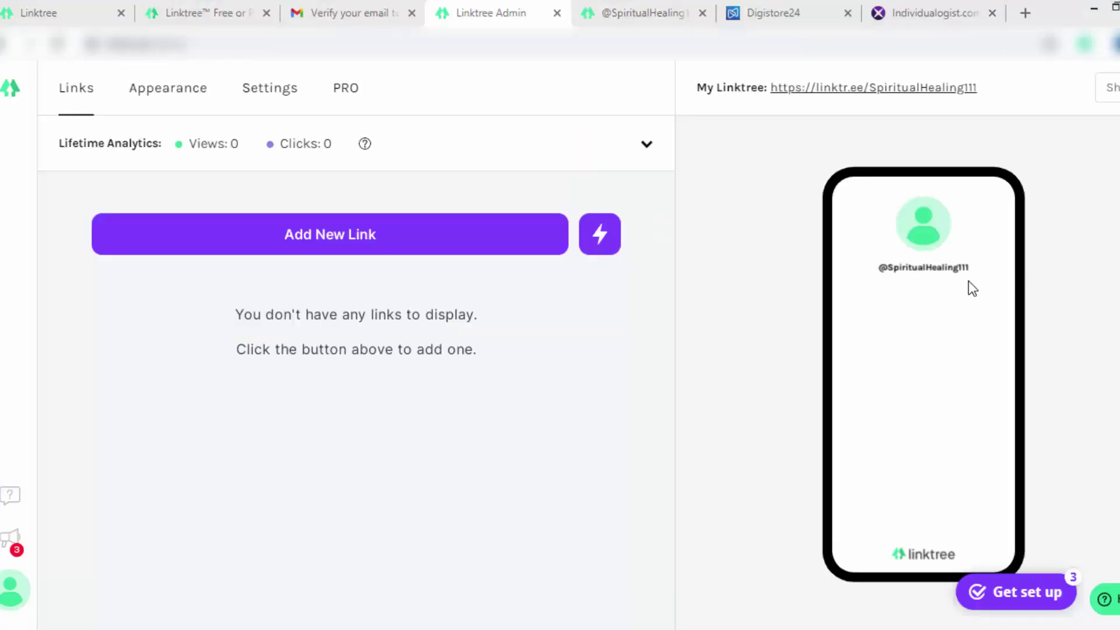
Create a blank link card with empty Title and Url fields
left_click(328, 238)
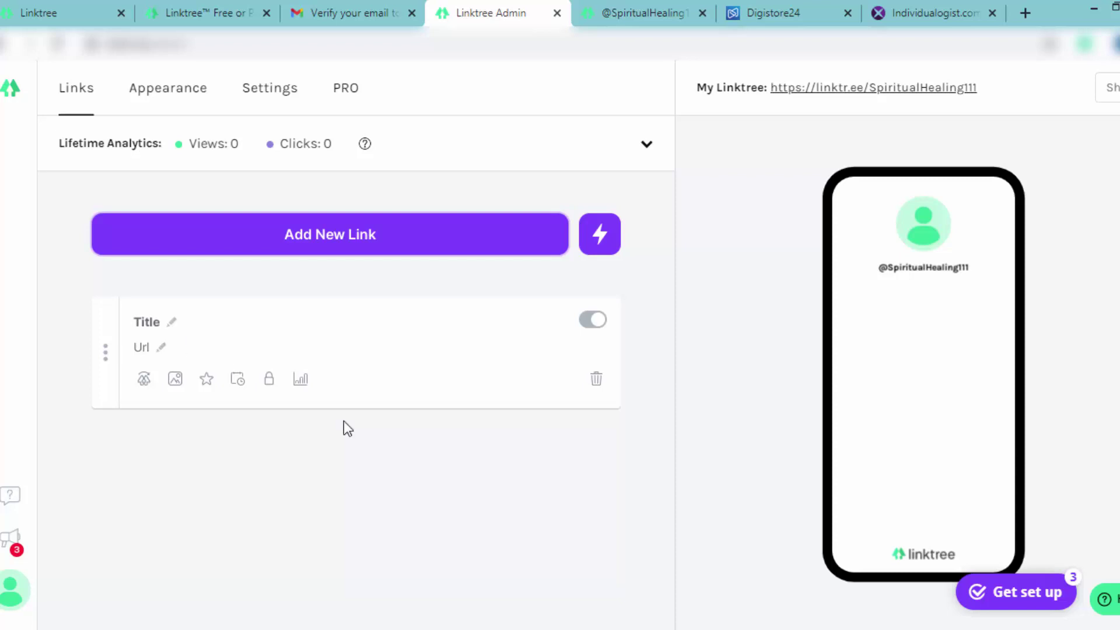
Select the promolink URL of the top Archetypes product in Digistore24's Spirituality marketplace
left_click(738, 8)
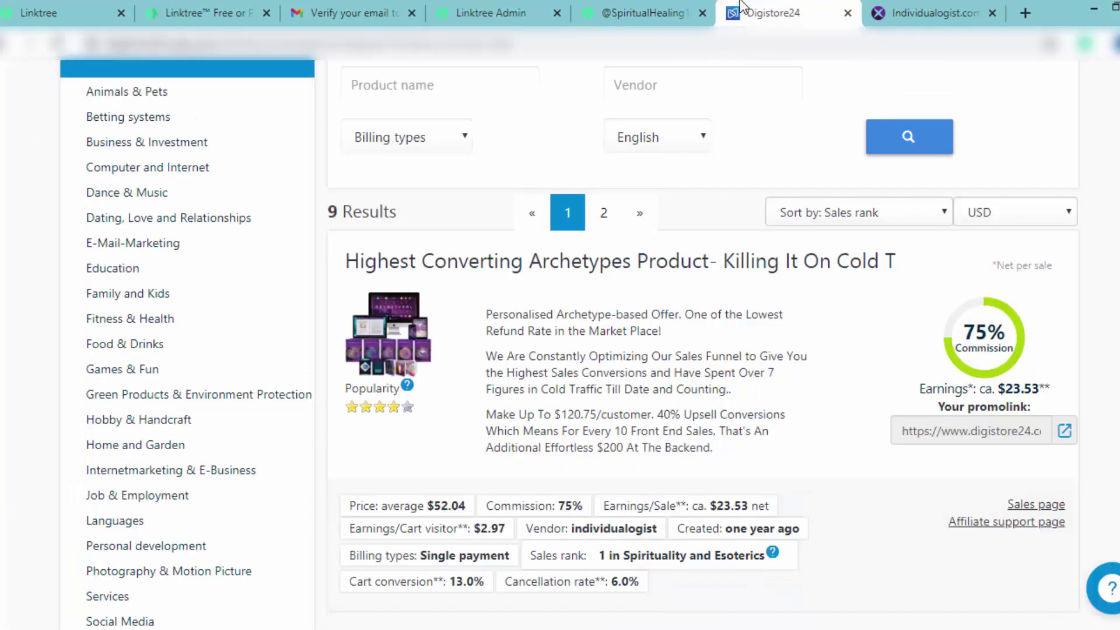
scroll(678, 290, "up", 3)
scroll(680, 376, "down", 8)
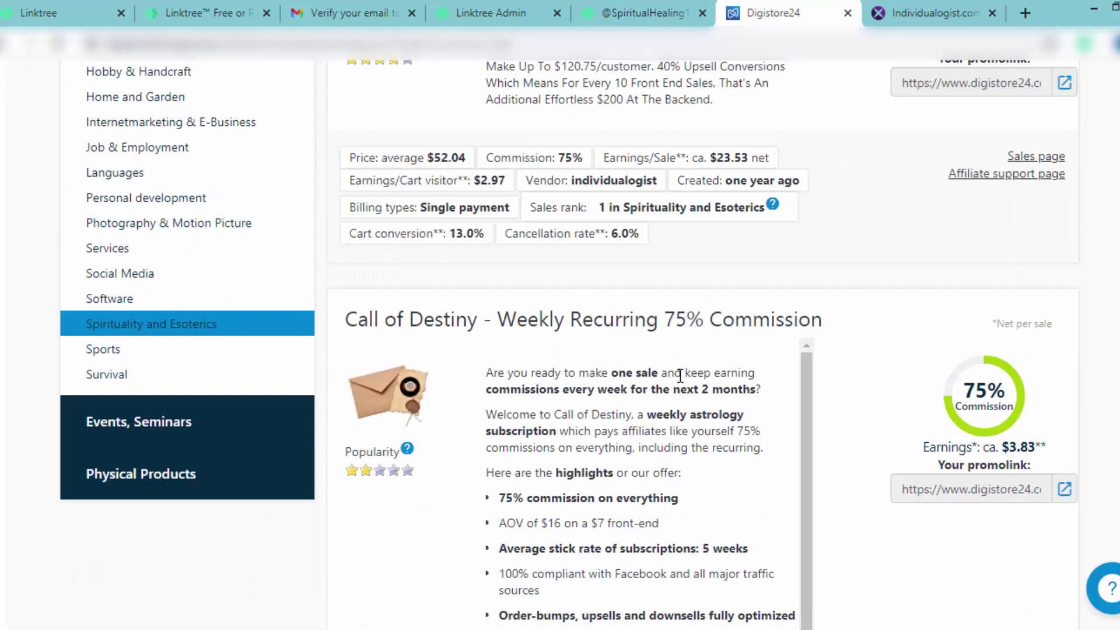
scroll(681, 376, "up", 3)
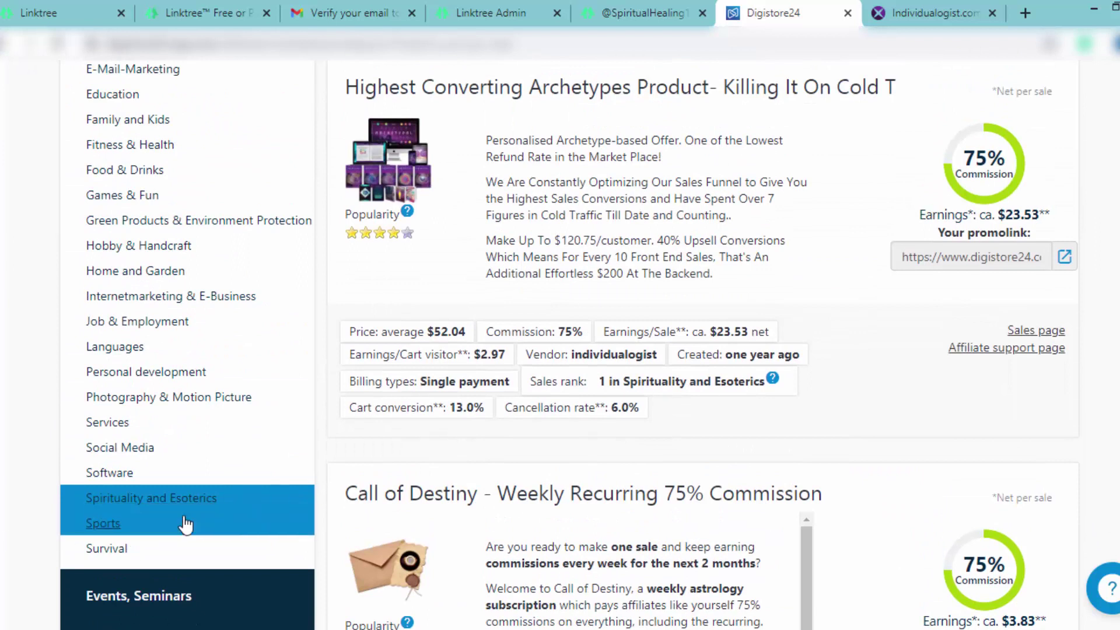
scroll(1078, 481, "up", 3)
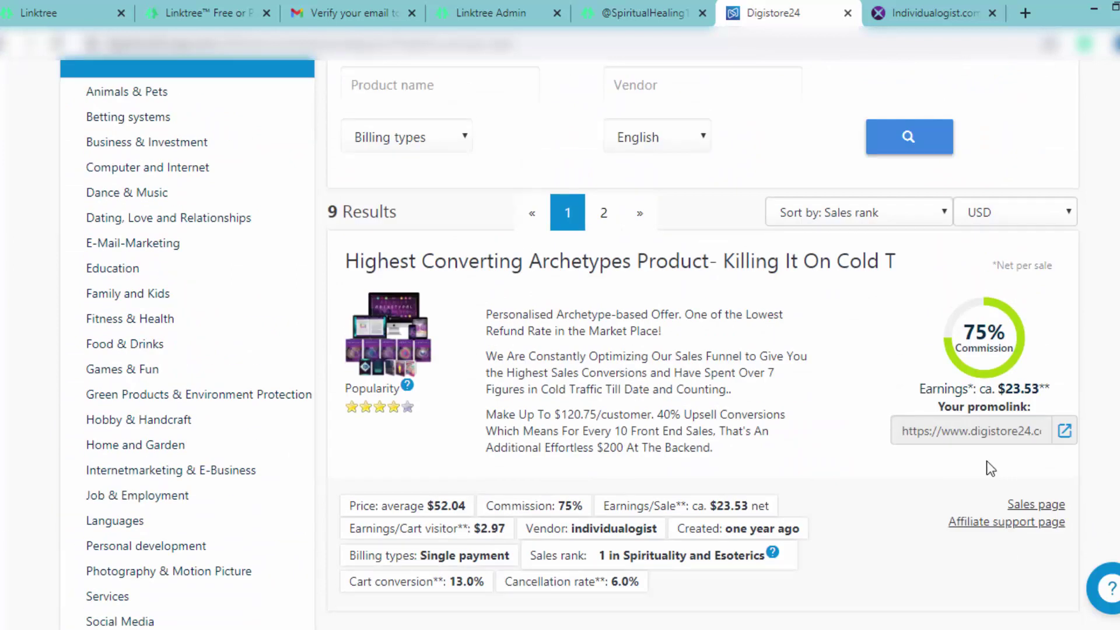
left_click(988, 435)
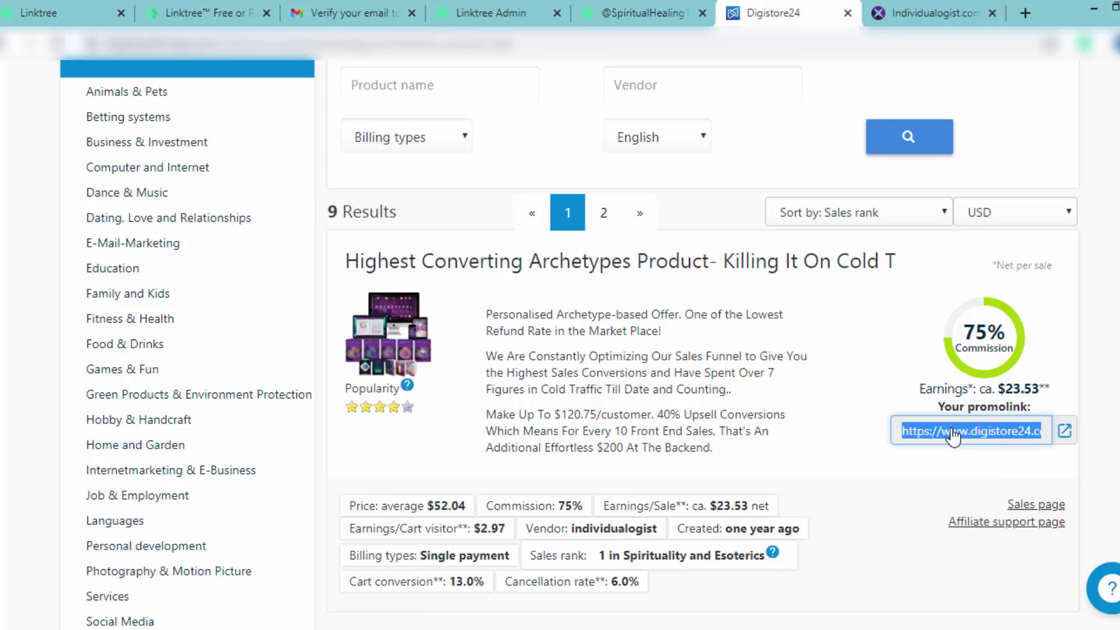
Paste the Digistore24 promolink into the new Linktree link's Url field
left_click(506, 10)
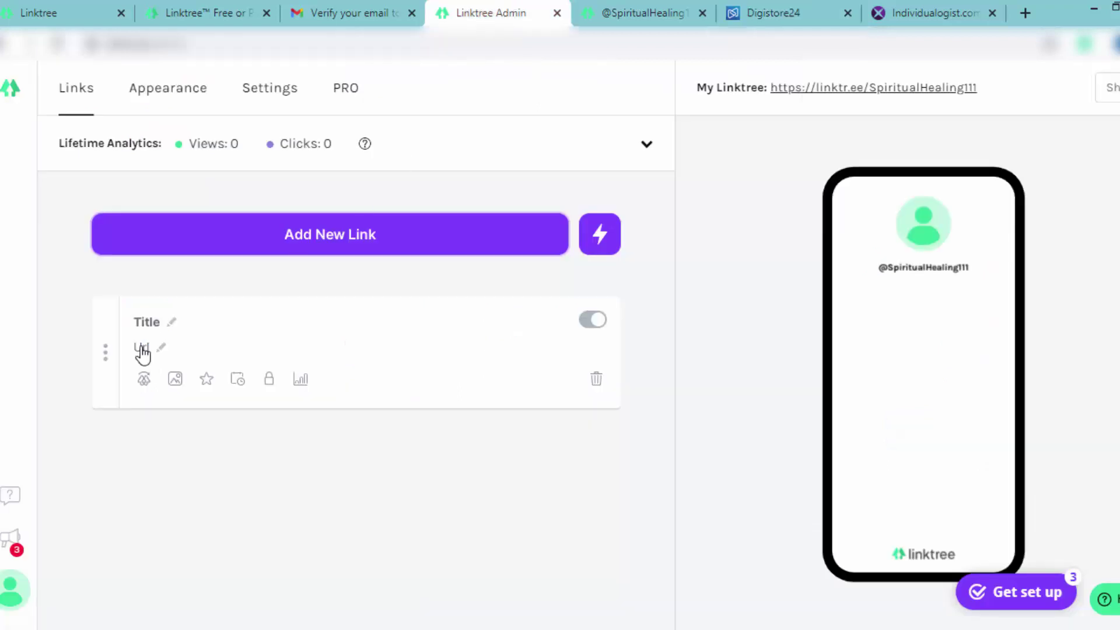
left_click(165, 353)
type("https://www.digistore24.com/redir/300003/karuna0325/")
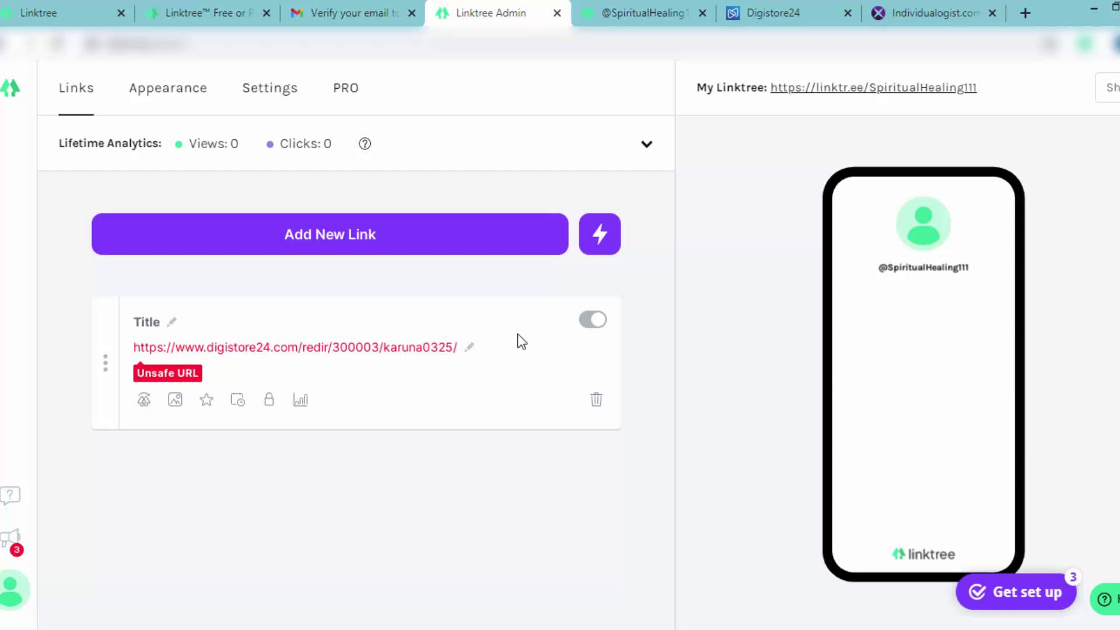
left_click(1024, 10)
Shorten the Digistore24 promolink on bitly.com to bit.ly/3kq7ltA and copy the short link
type("bil")
key("BackSpace")
type("tly")
key("Return")
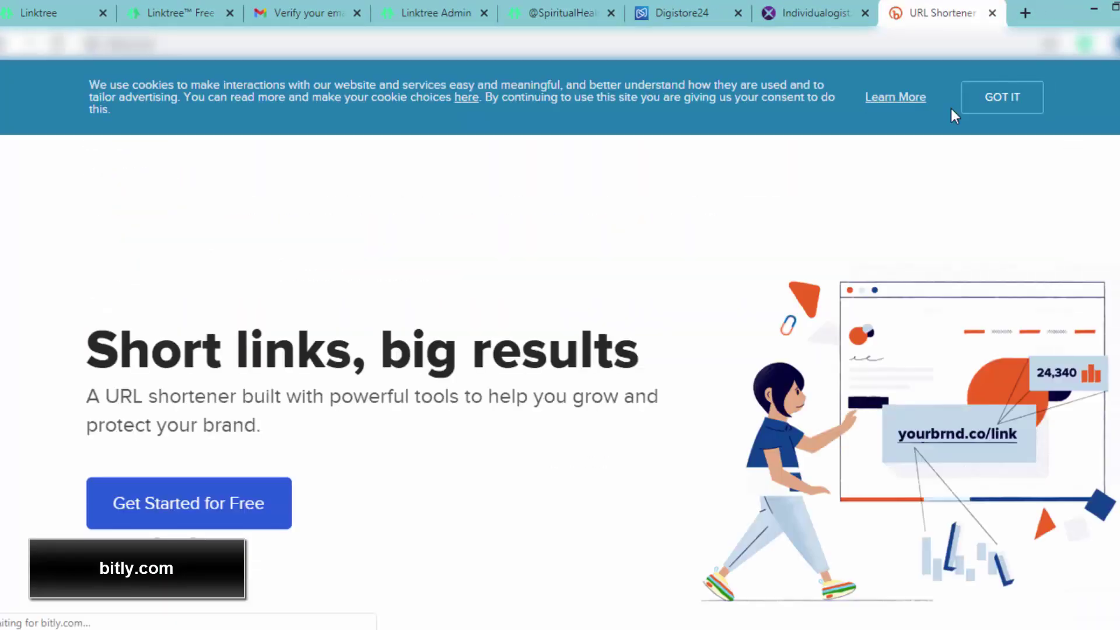
scroll(580, 255, "down", 5)
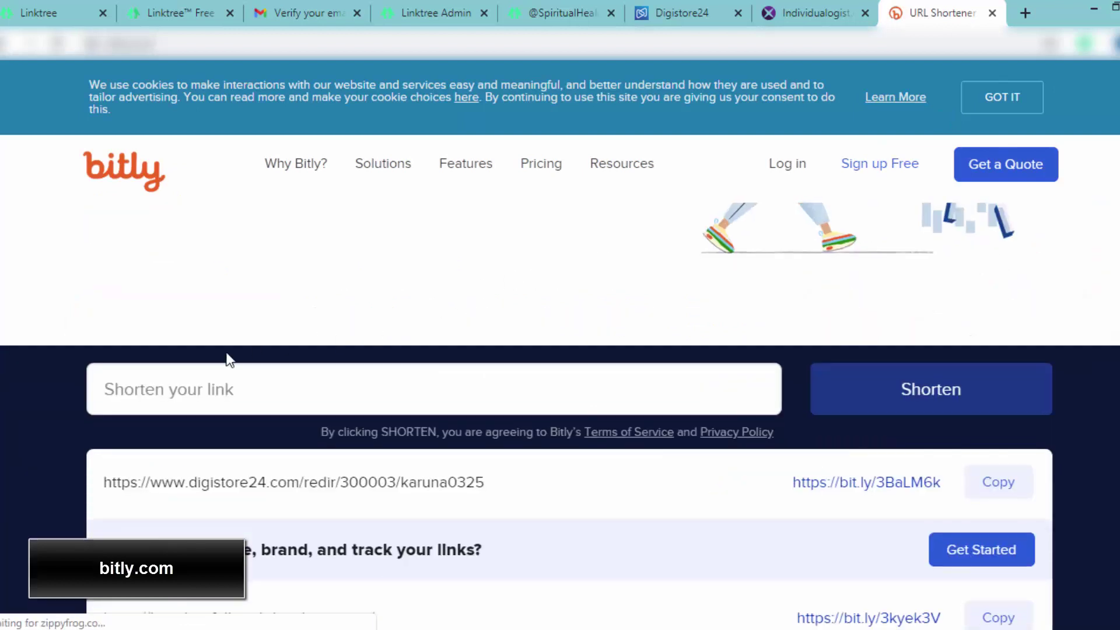
left_click(141, 413)
type("https://www.digistore24.com/redir/300003/karuna0325/")
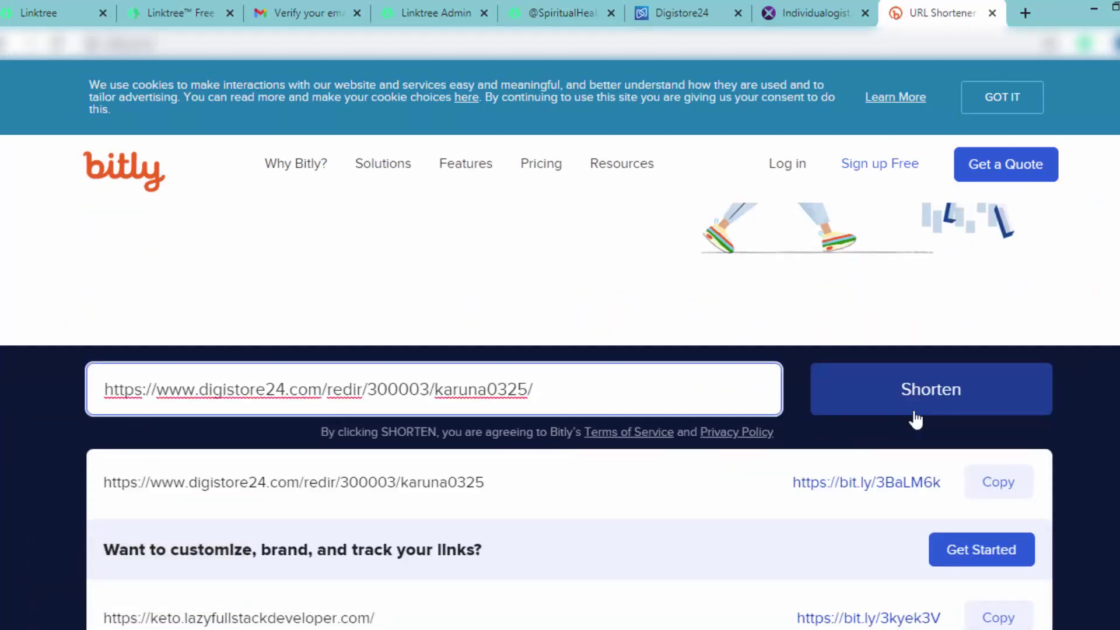
left_click(925, 411)
scroll(962, 374, "down", 4)
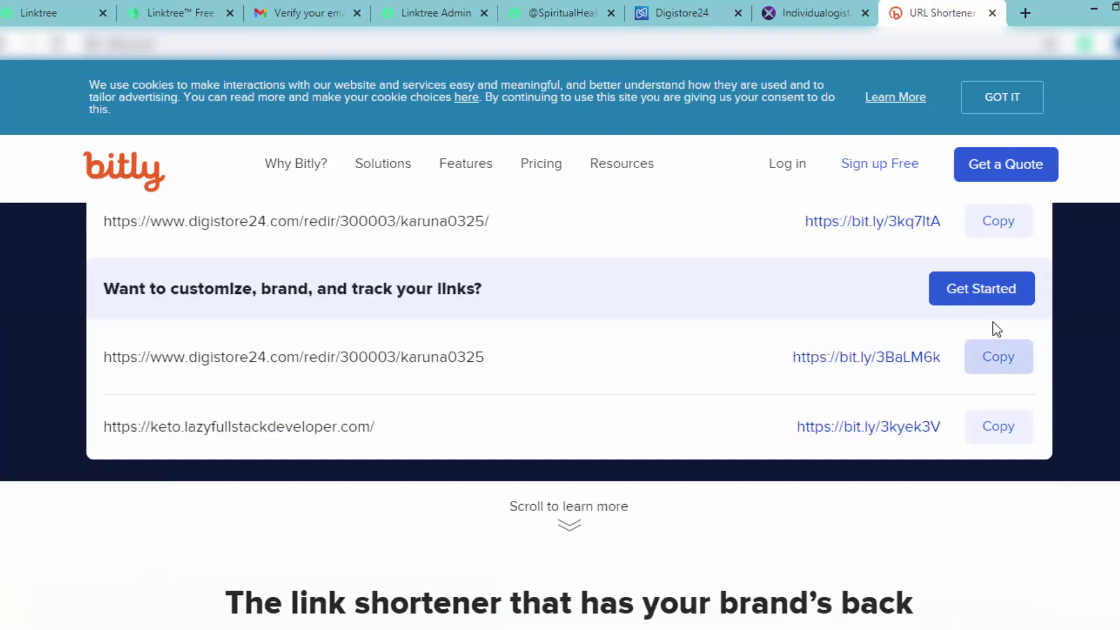
left_click(984, 227)
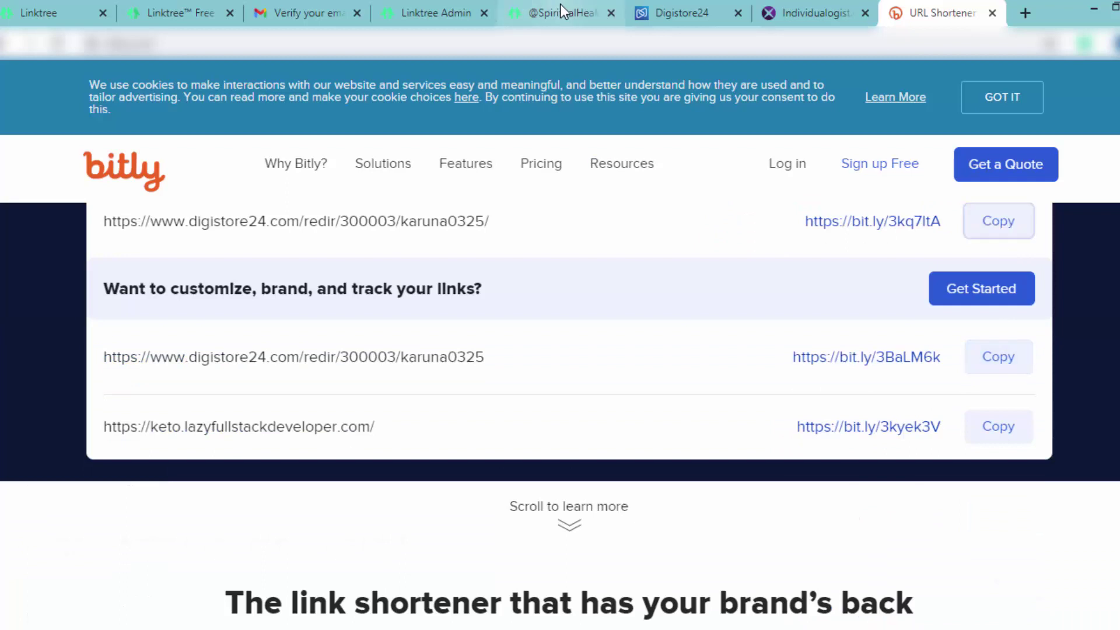
left_click(435, 12)
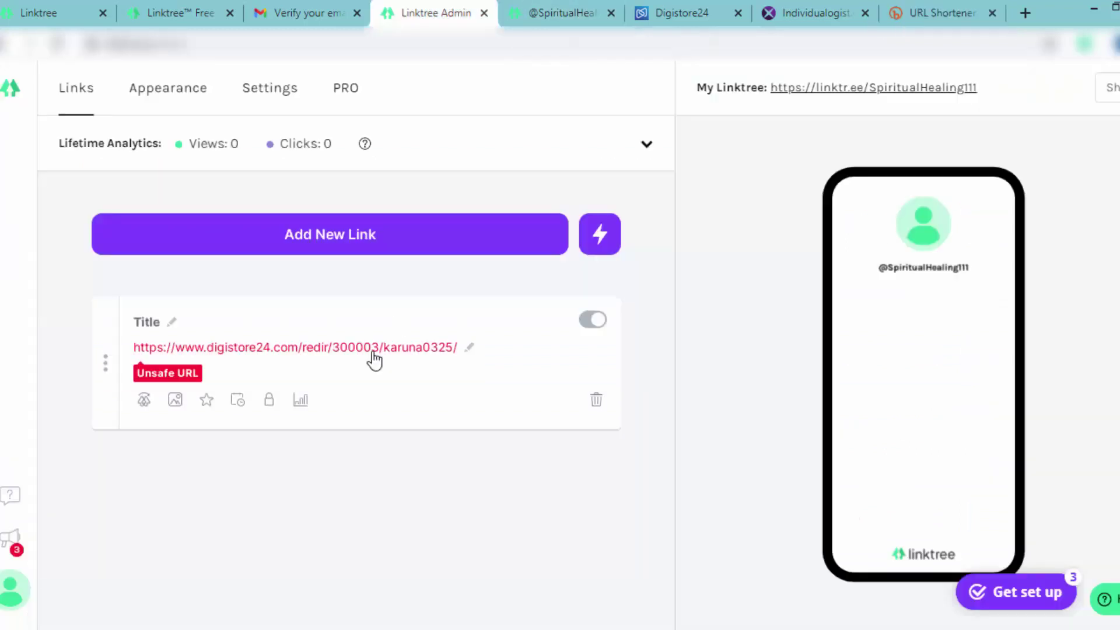
Replace the link's long Digistore24 URL with the short bit.ly/3kq7ltA link
left_click(470, 347)
key("ctrl+a")
key("ctrl+v")
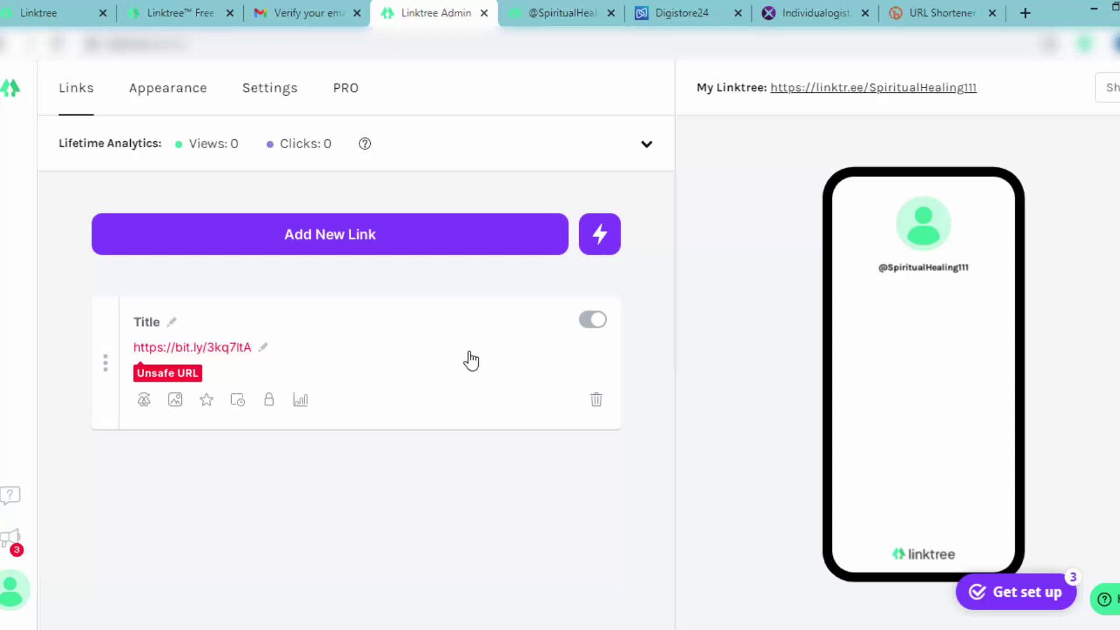
left_click(196, 321)
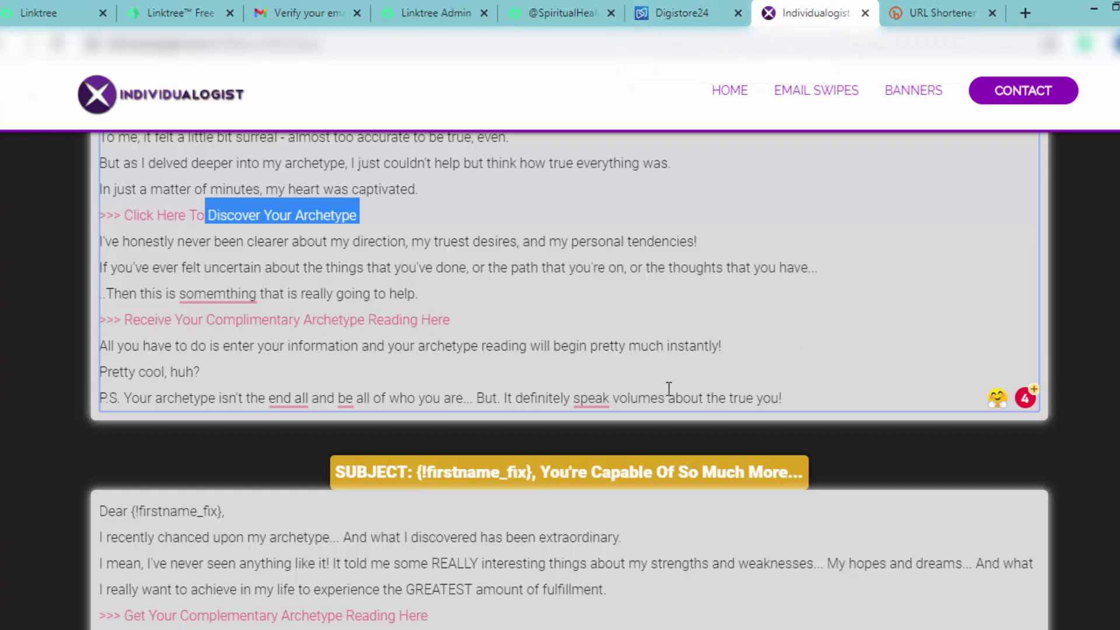
Title the link 'Discover Your Archetype for FREE' and add a new blank link
key("ctrl+4")
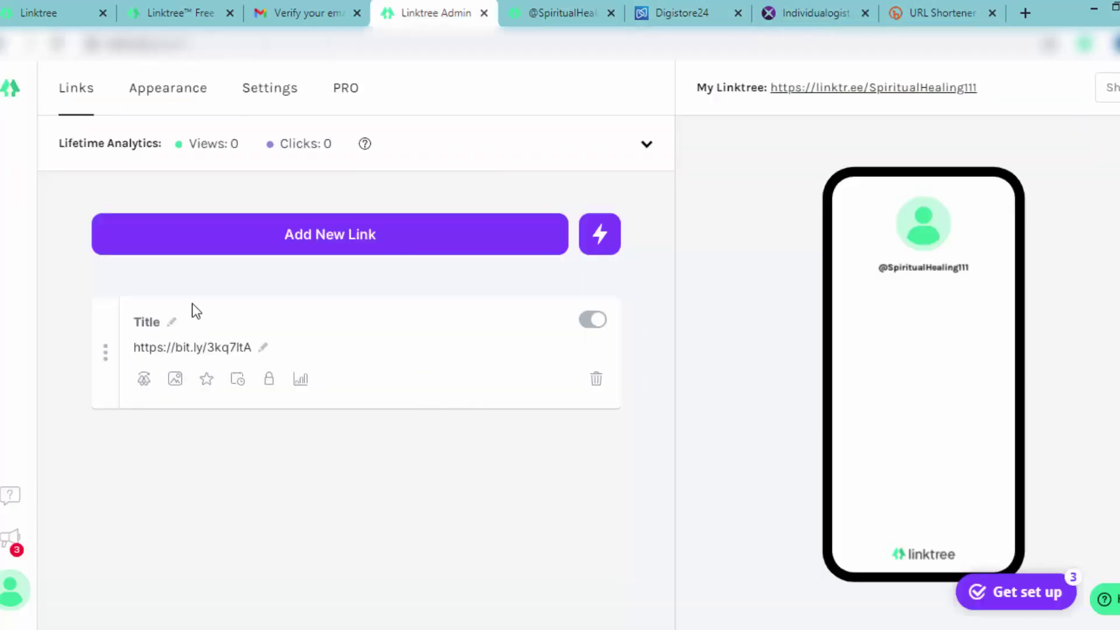
left_click(170, 322)
type("Discover Your Archetype fo")
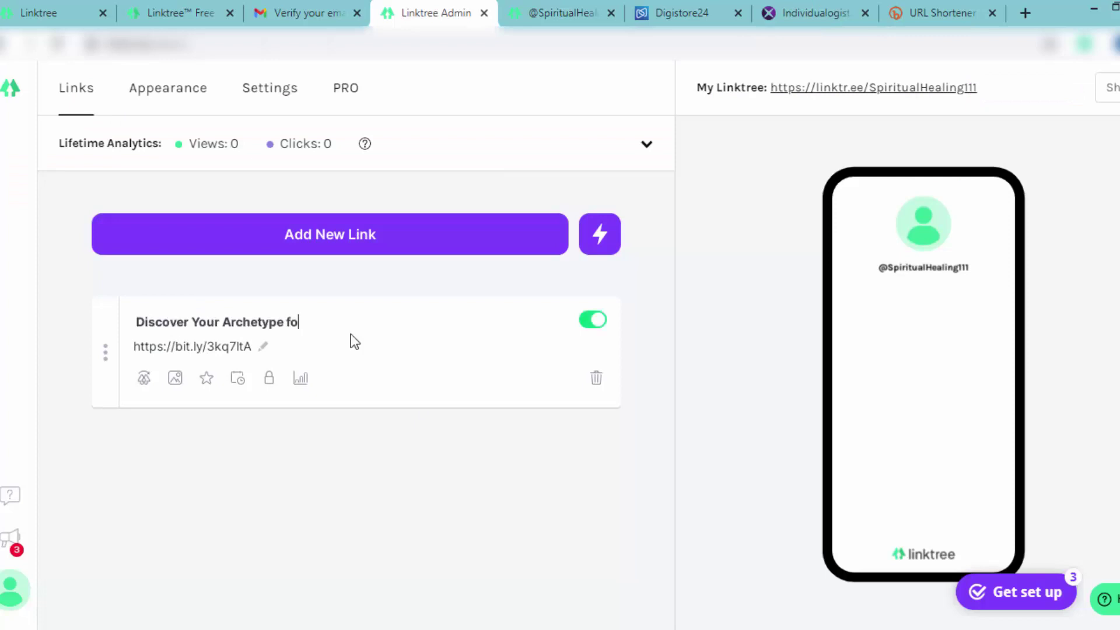
type("r FREE")
left_click(399, 443)
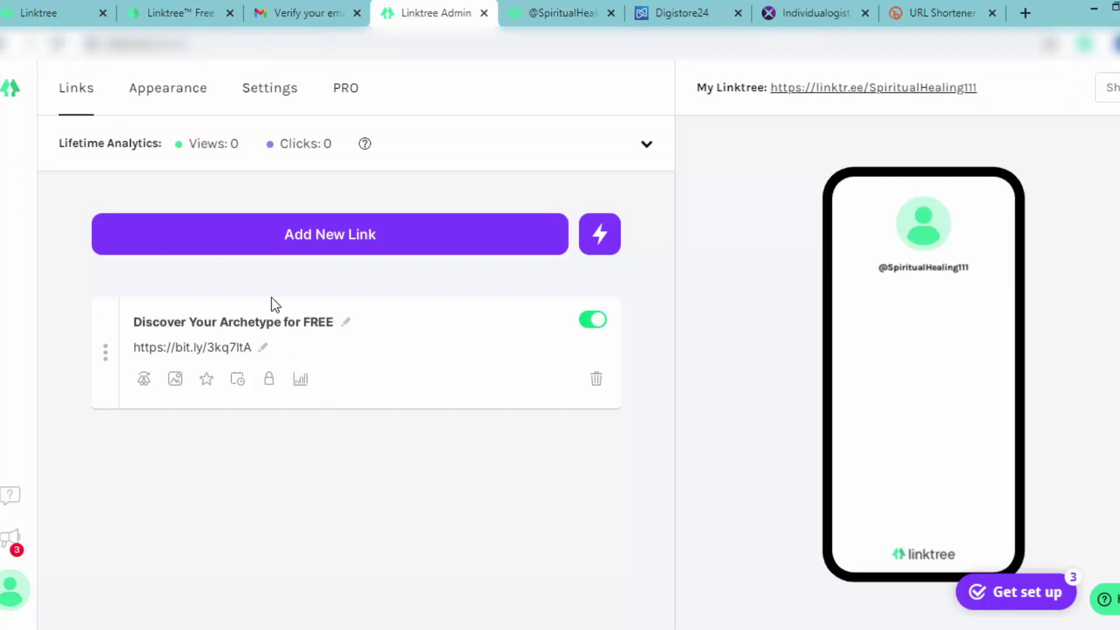
left_click(363, 236)
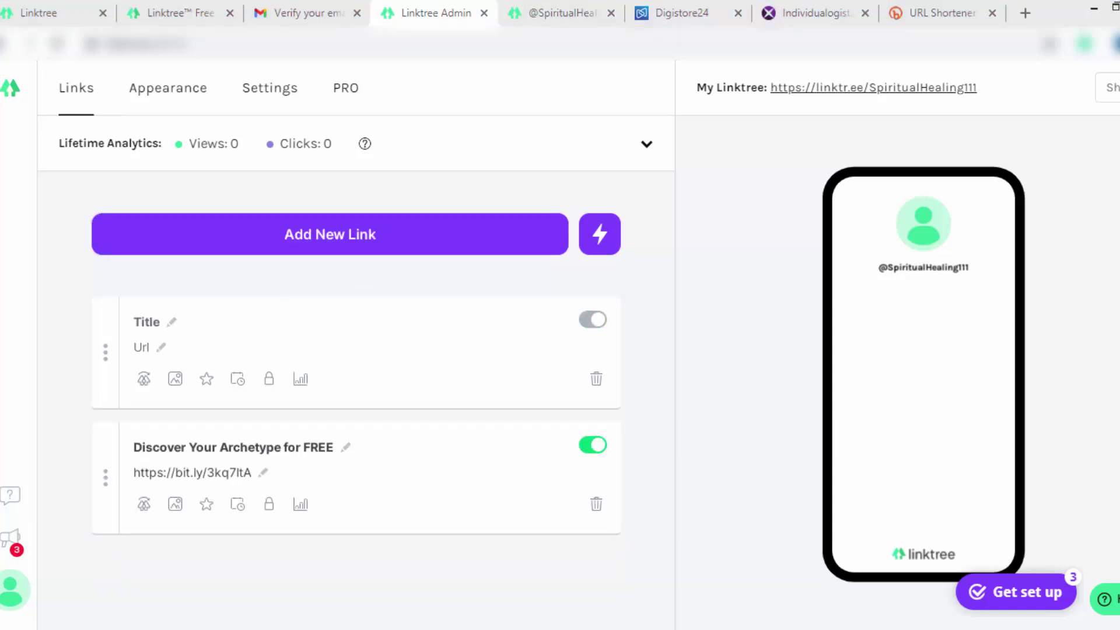
Title the new link 'Read Articles related to Spirituality' and give it the KU wellness article URL
left_click(173, 324)
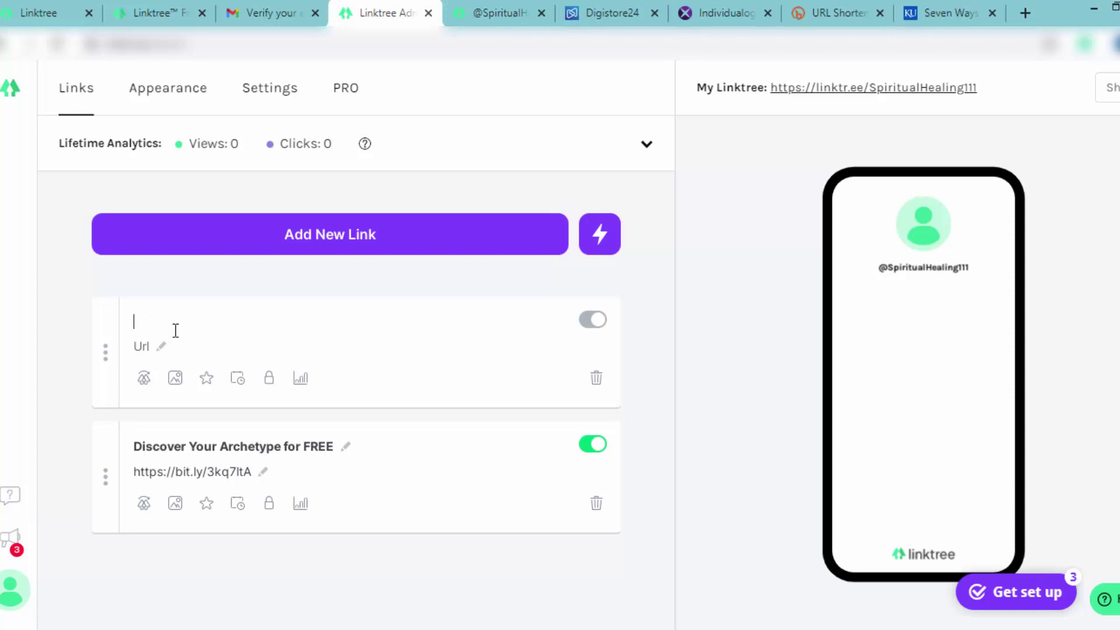
type("Read Article")
type("s related to ")
type("Spirituality")
left_click(160, 357)
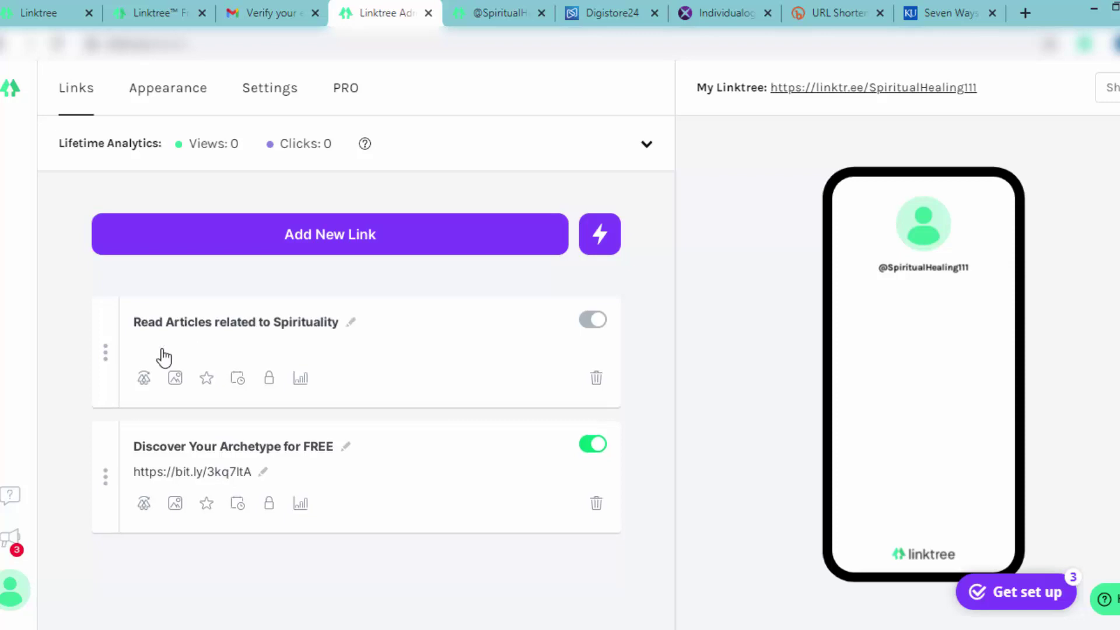
key("ctrl+v")
key("Return")
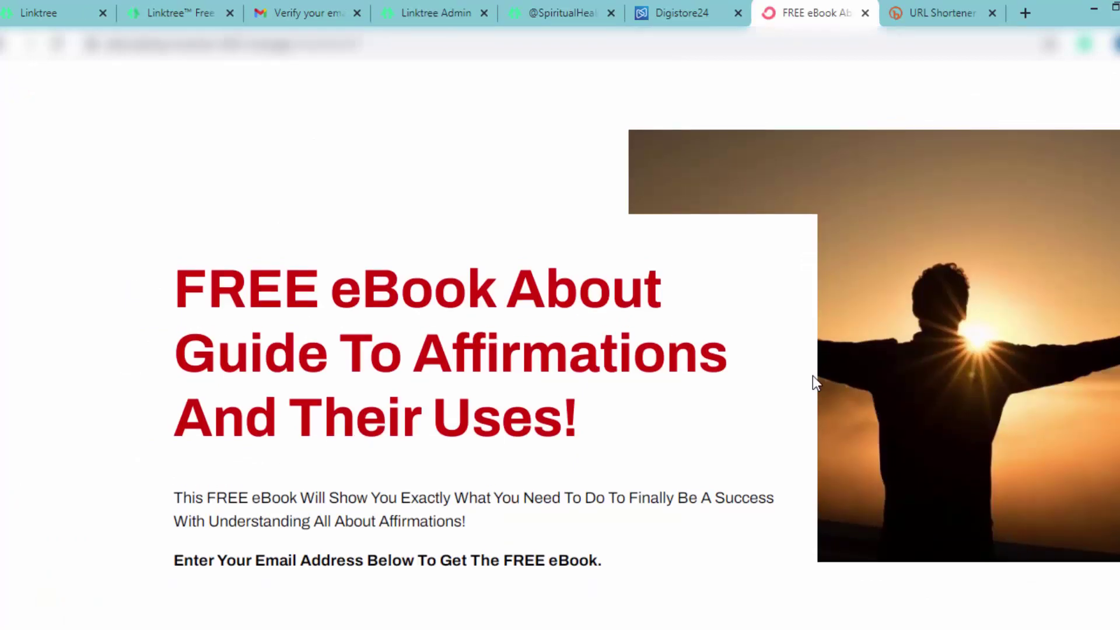
Select the ConvertKit heading 'FREE eBook About Guide To Affirmations', then go back to Linktree
scroll(813, 376, "down", 3)
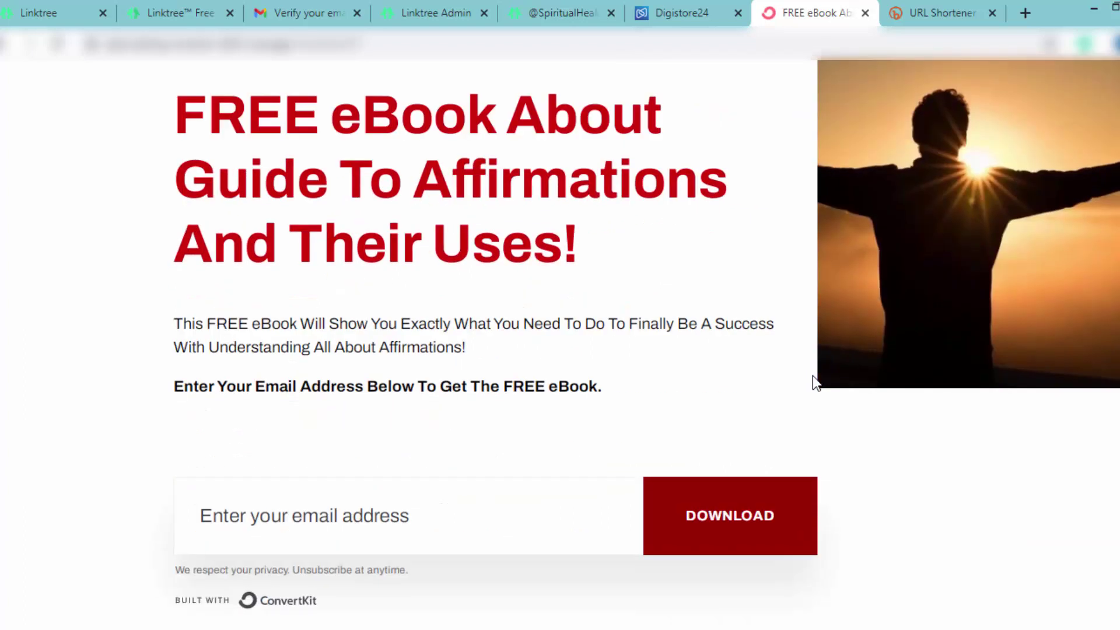
scroll(813, 376, "up", 3)
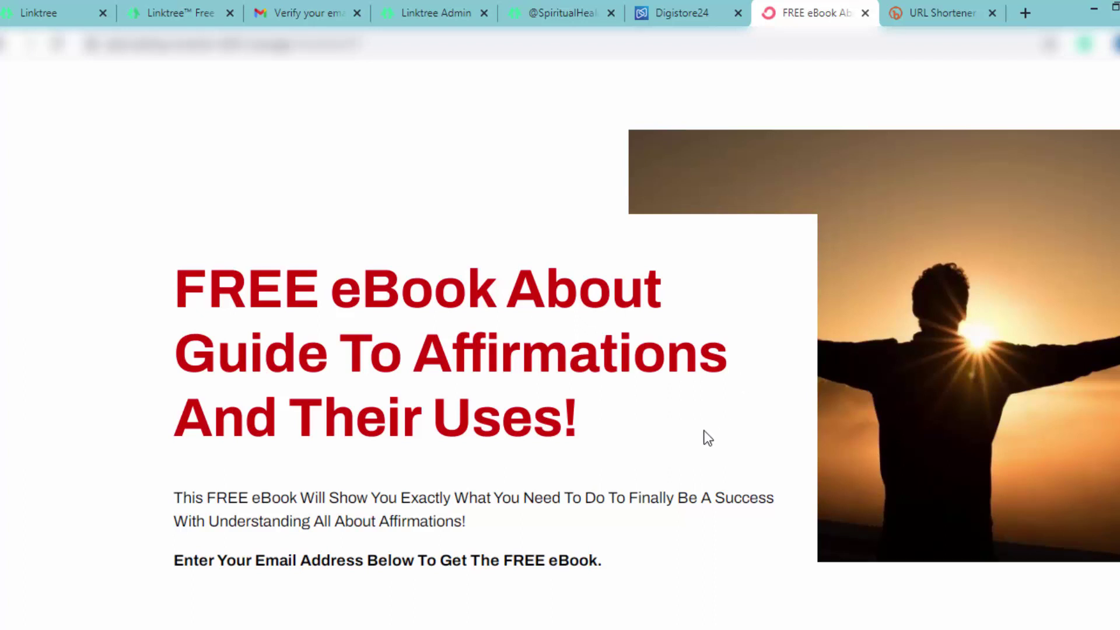
left_click_drag(175, 274, 443, 406)
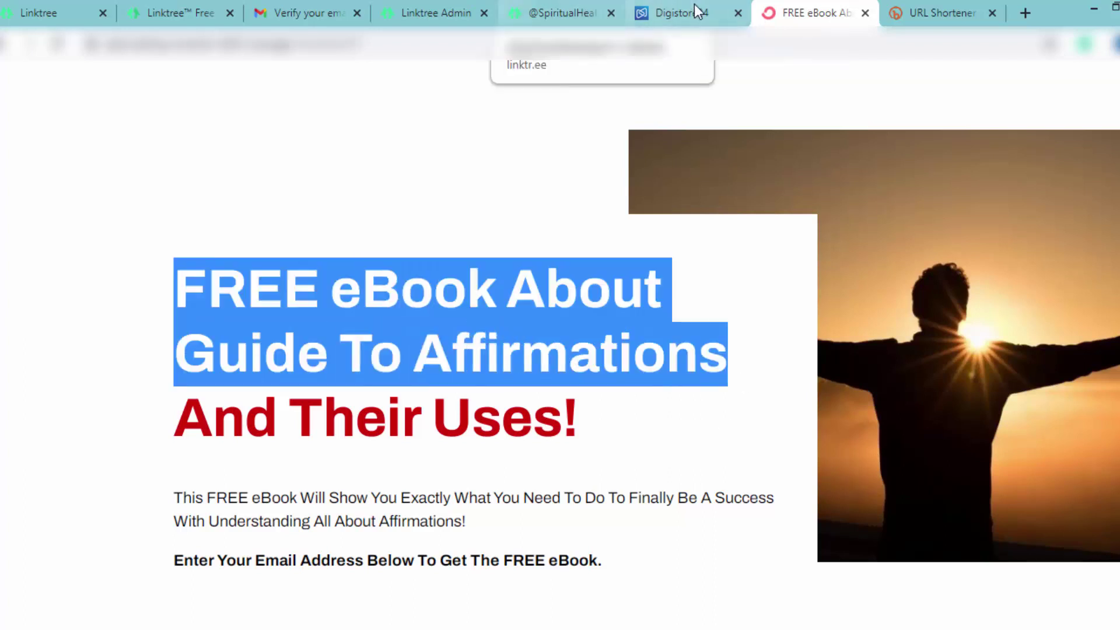
left_click(408, 12)
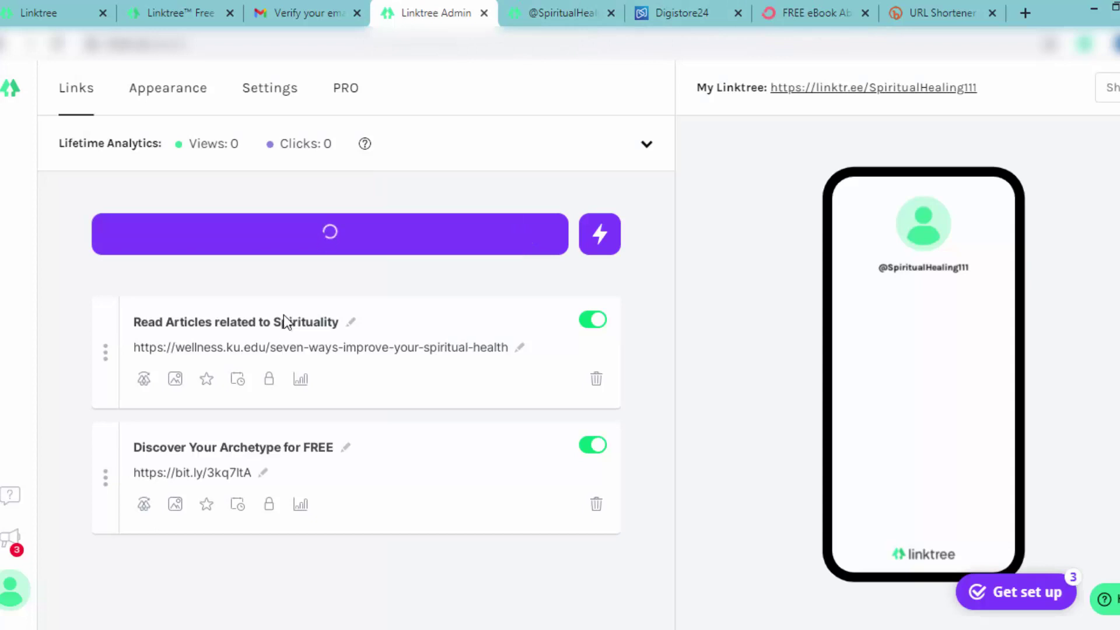
Title the new link 'Download FREE eBook About Guide To Affirmations'
left_click(166, 324)
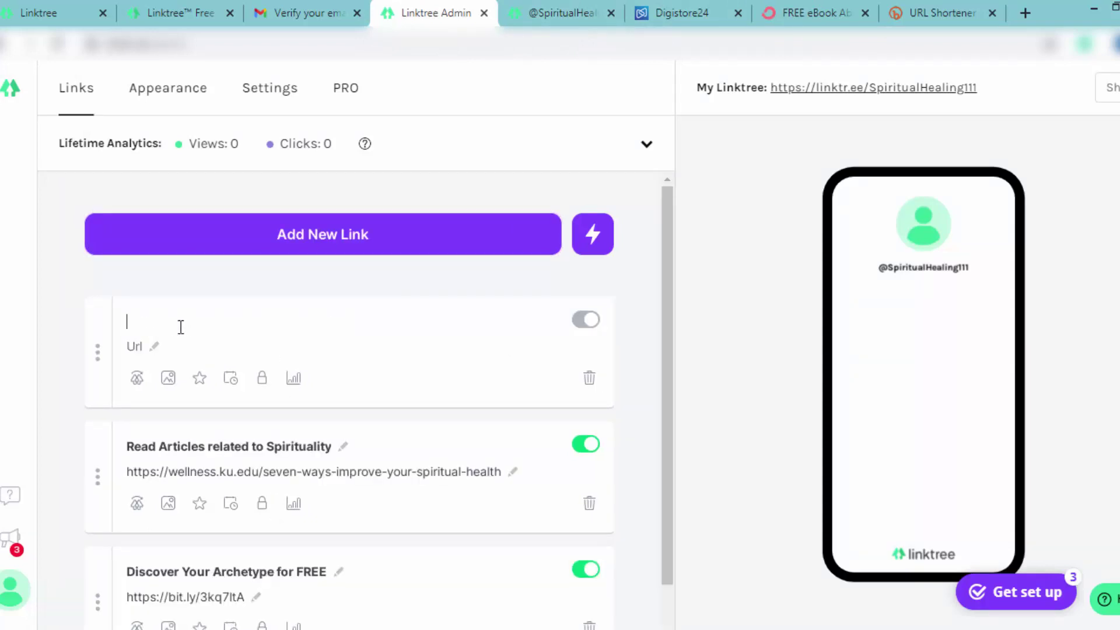
key("ctrl+v")
key("Home")
type("Download")
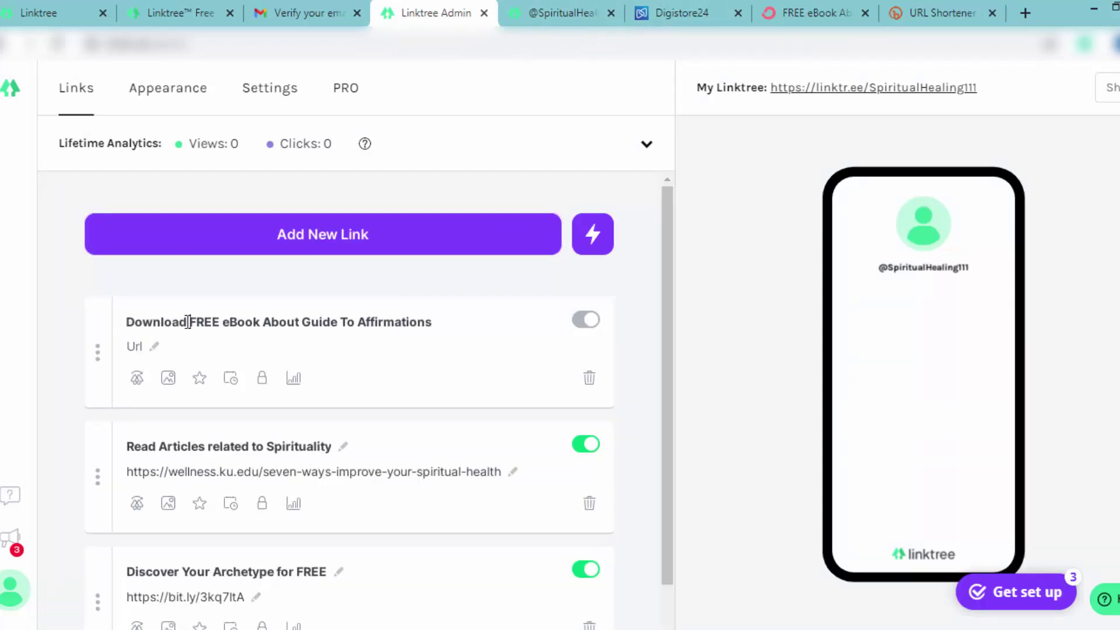
key("ctrl+7")
Point the eBook link to the ConvertKit ck.page address and move it below Read Articles
left_click(405, 36)
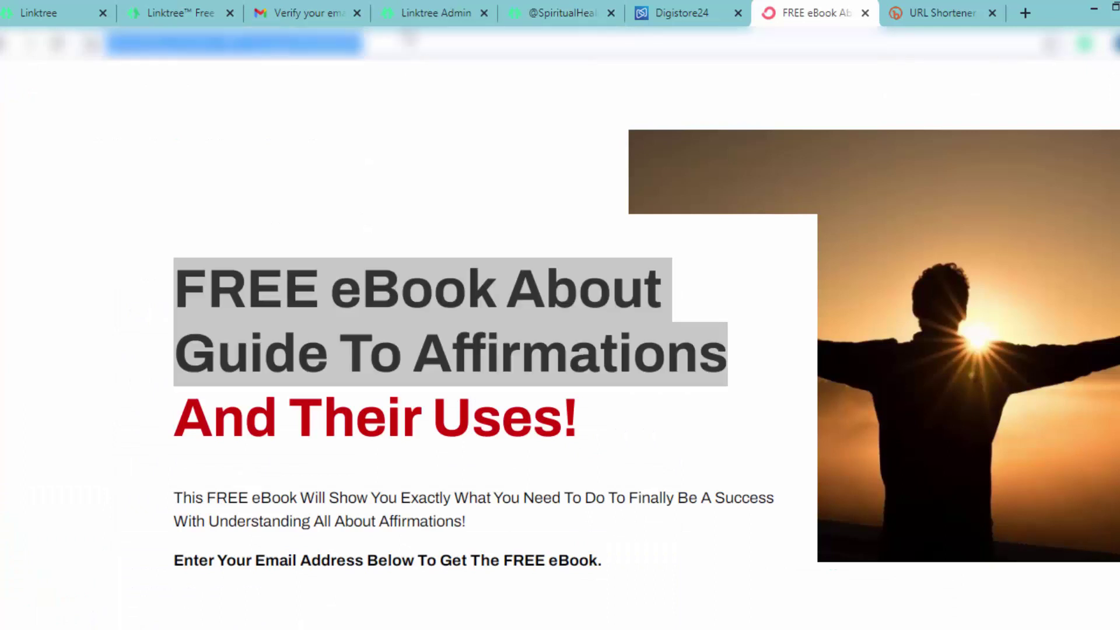
left_click(414, 12)
left_click(157, 349)
type("https://astounding-inventor-4921.ck.page/24ed8ed397")
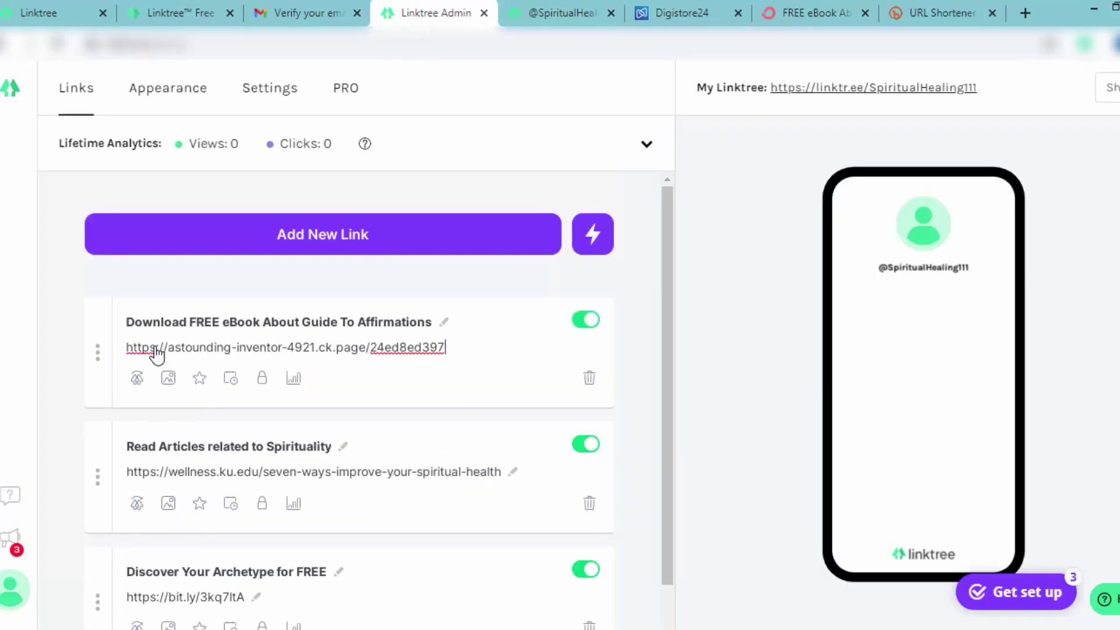
key("Return")
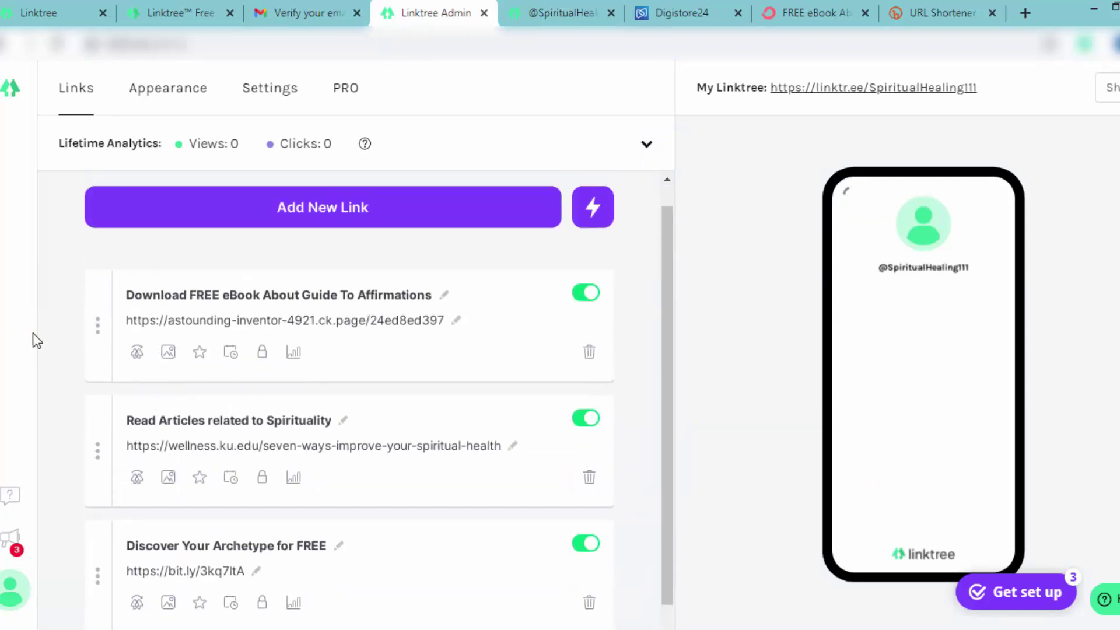
mouse_move(86, 320)
left_mouse_down()
mouse_move(98, 547)
mouse_move(105, 350)
left_mouse_up()
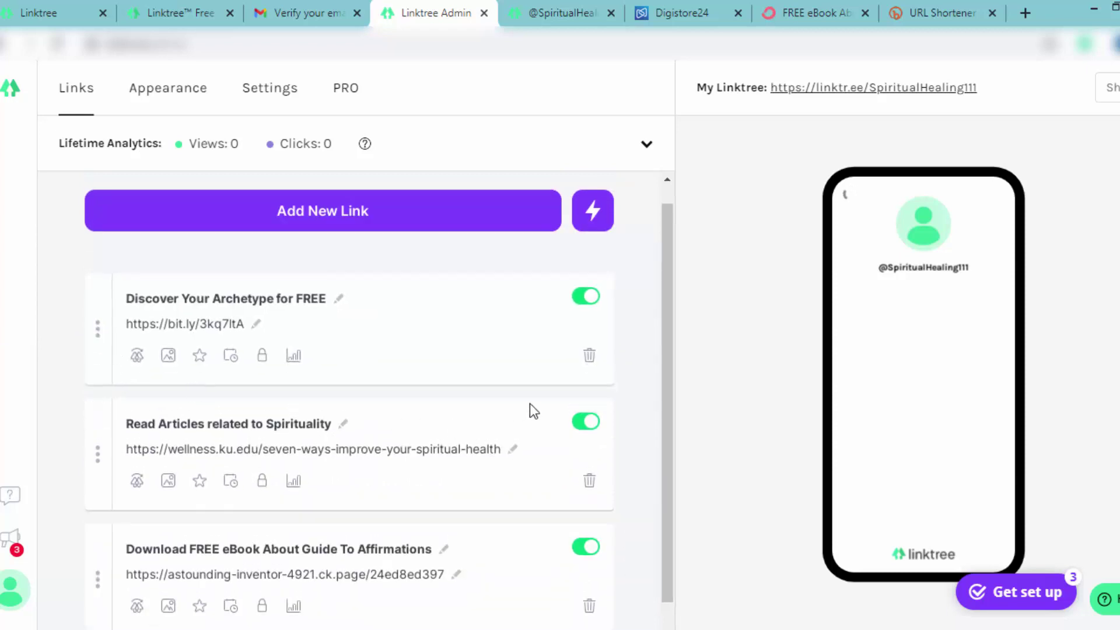
left_click(915, 92)
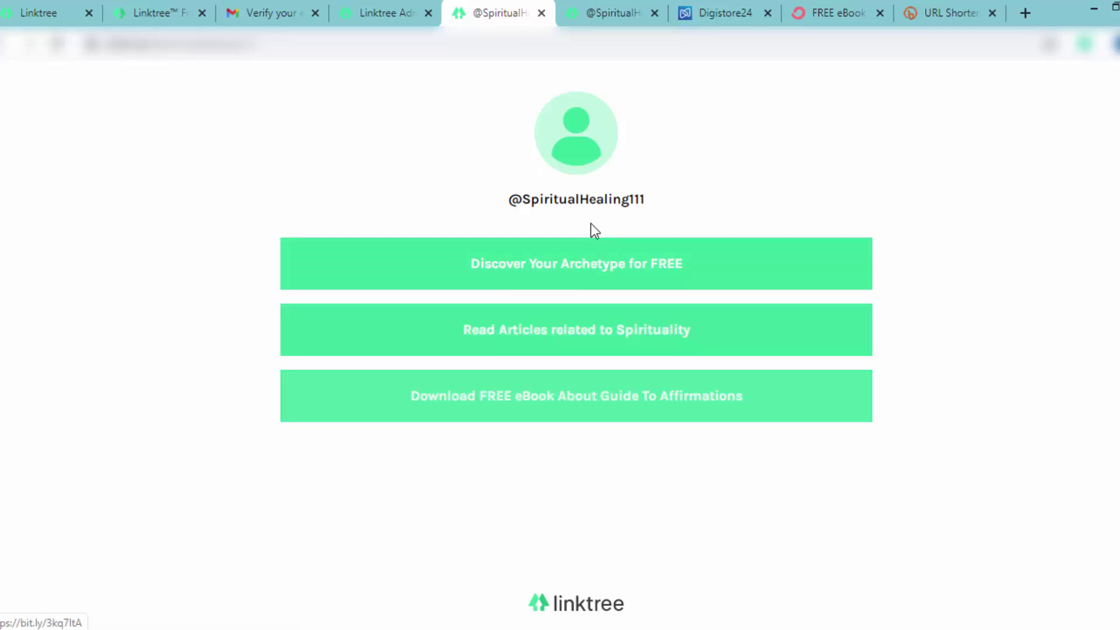
left_click(375, 7)
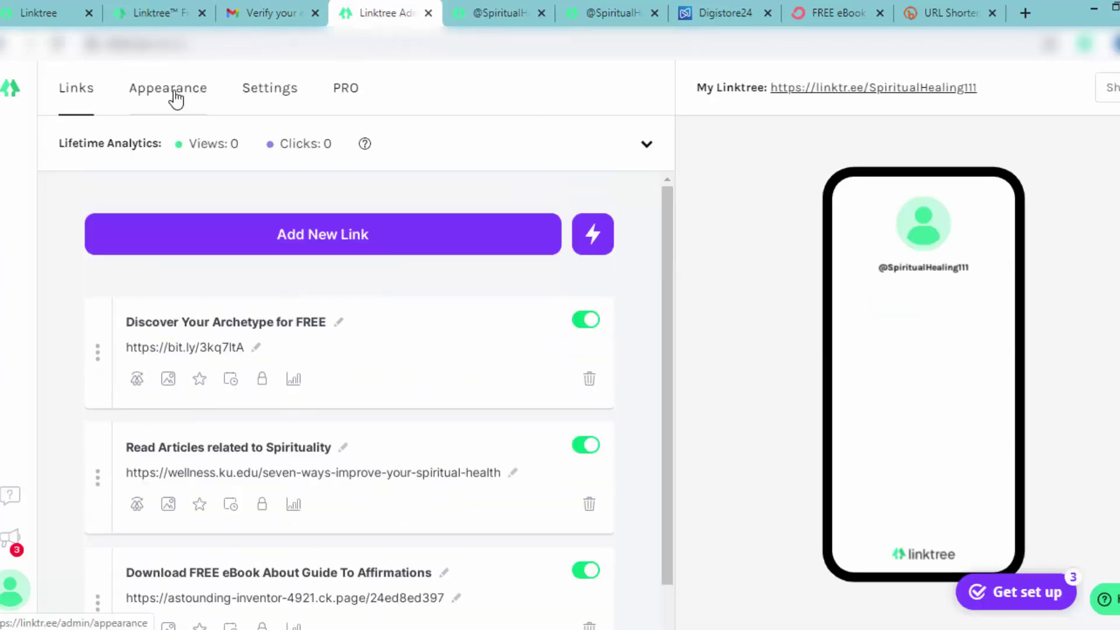
Open Appearance and bring up the profile image picker
left_click(175, 99)
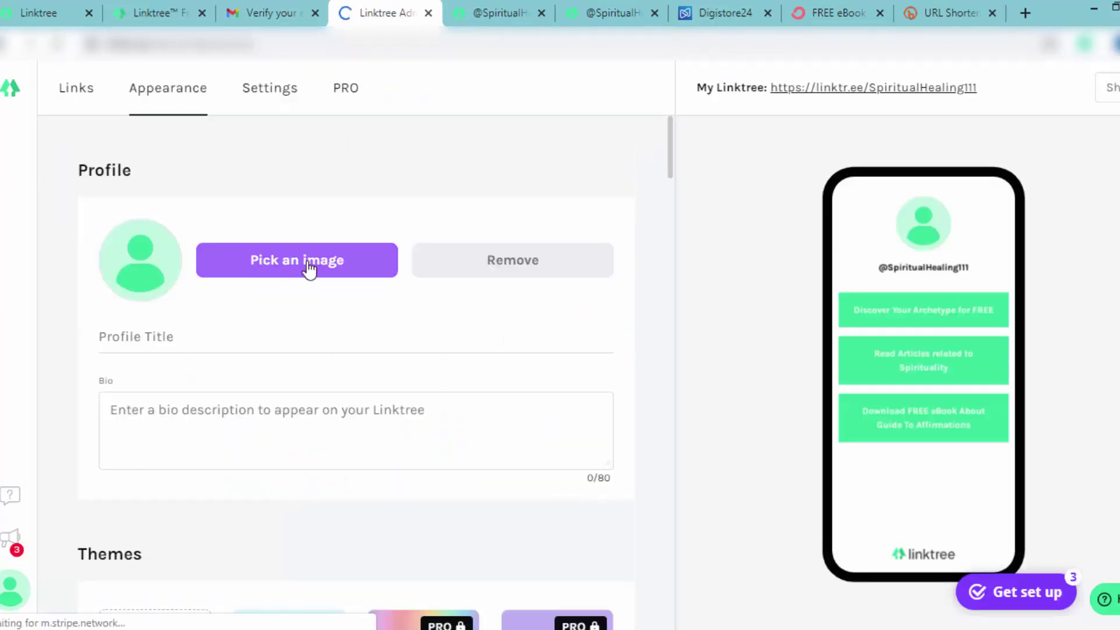
left_click(266, 274)
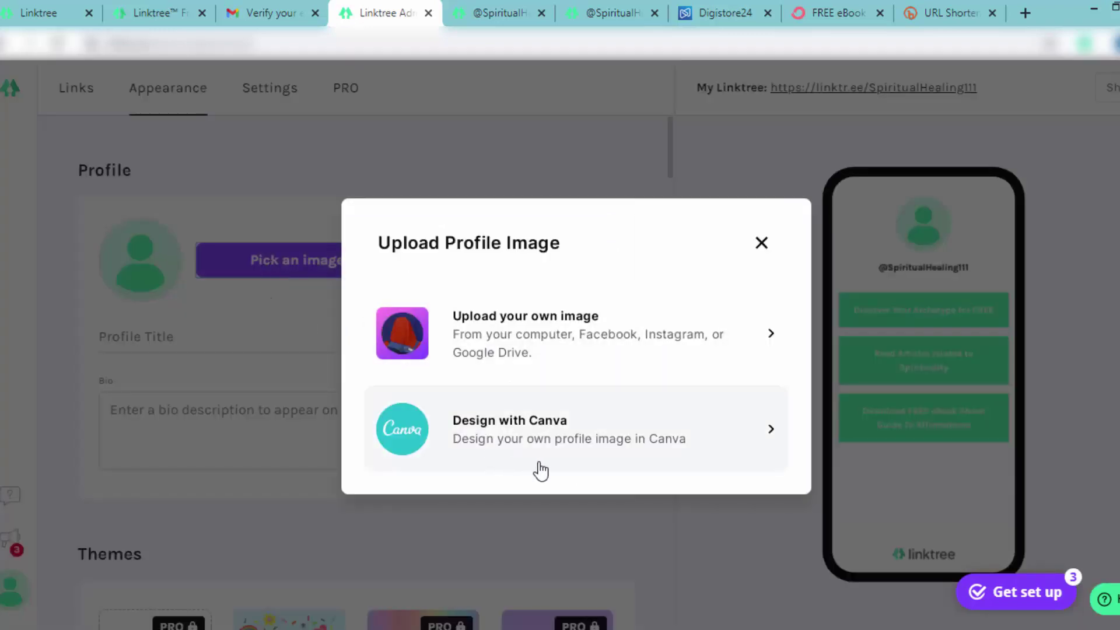
key("Escape")
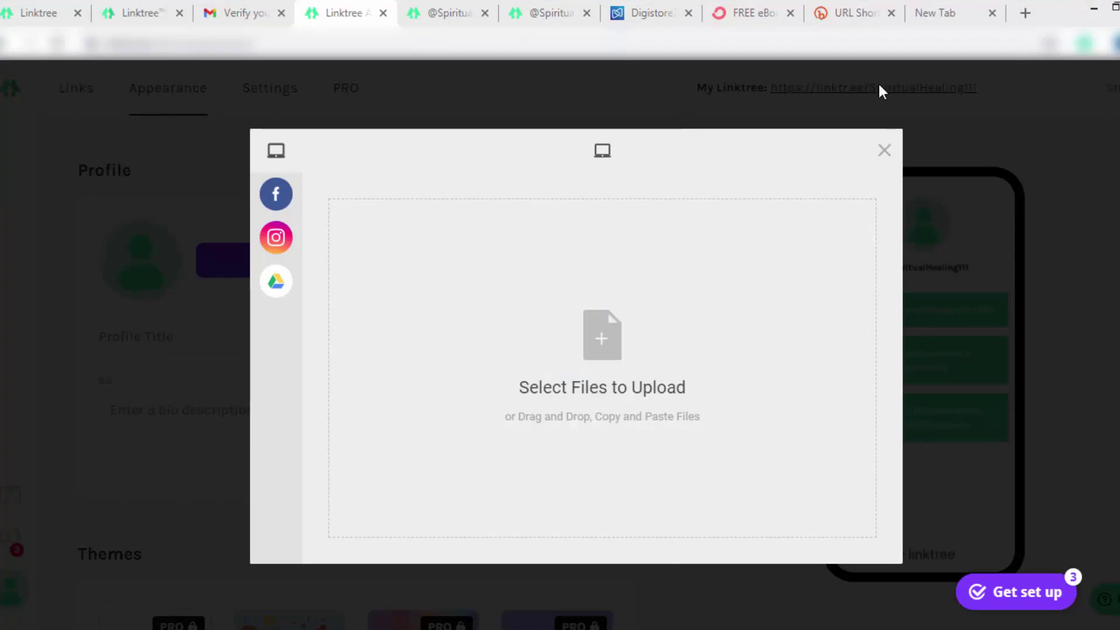
Close the leftover eBook, URL Shortener, New Tab and Digistore24 browser tabs
left_click(789, 14)
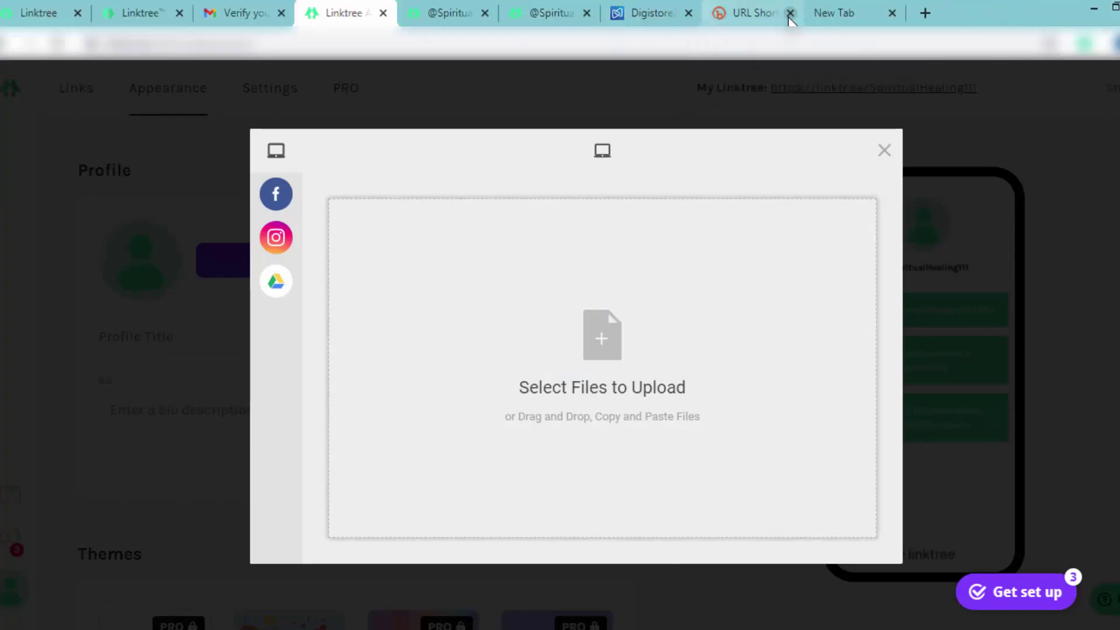
left_click(790, 14)
left_click(789, 14)
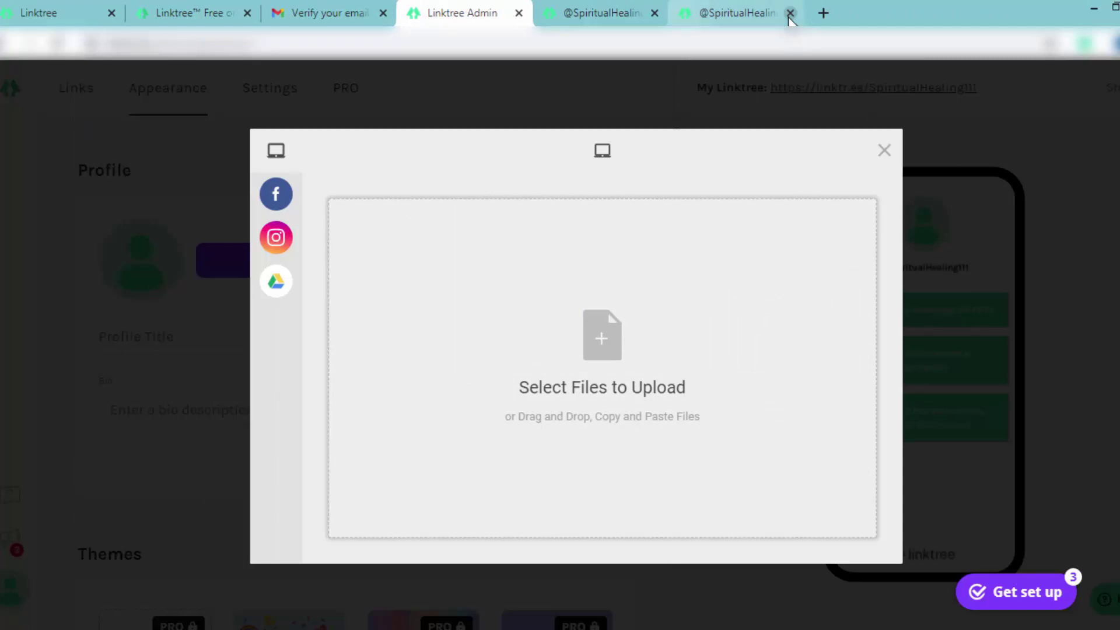
left_click(790, 14)
left_click(823, 13)
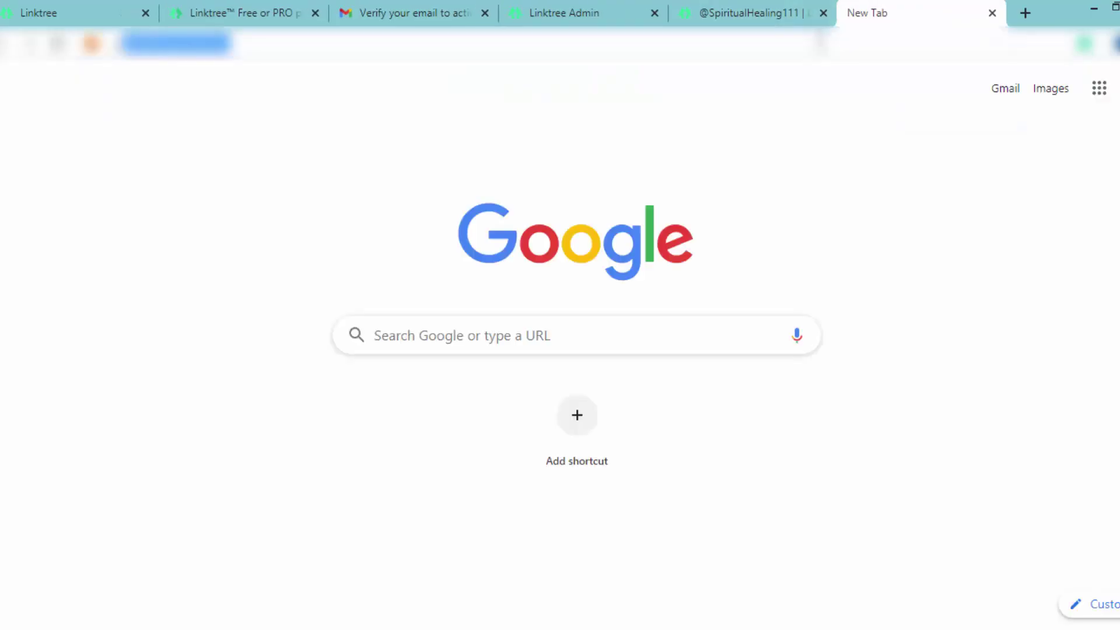
type("pi")
key("BackSpace")
type("e")
key("Return")
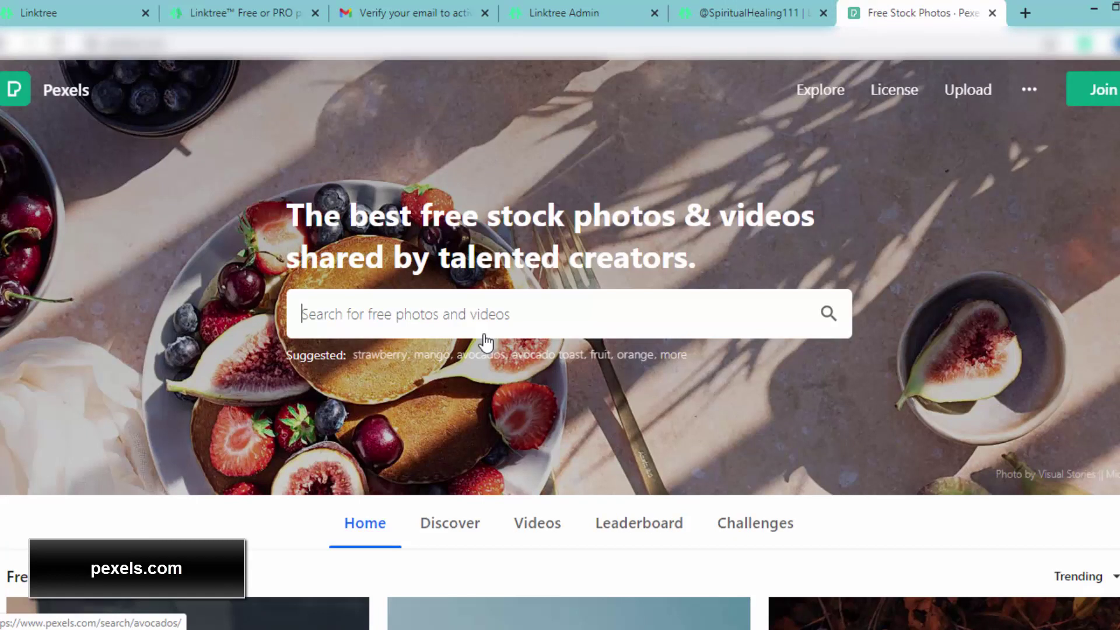
Download a square white daisy photo from spirituality results at Small 640 x 640
left_click(443, 322)
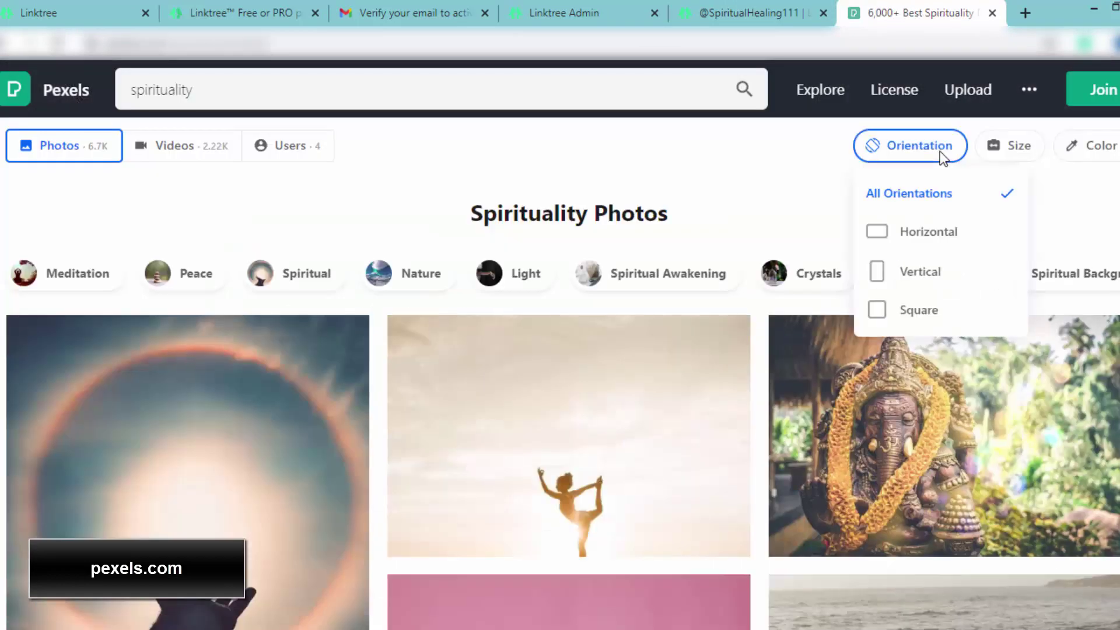
left_click(930, 320)
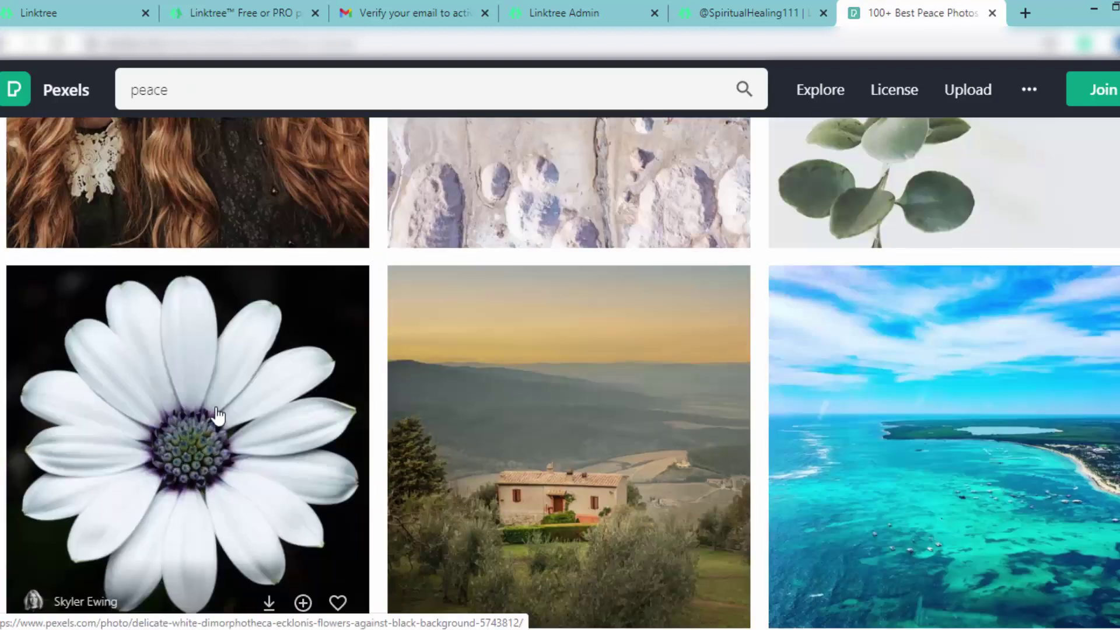
left_click(219, 414)
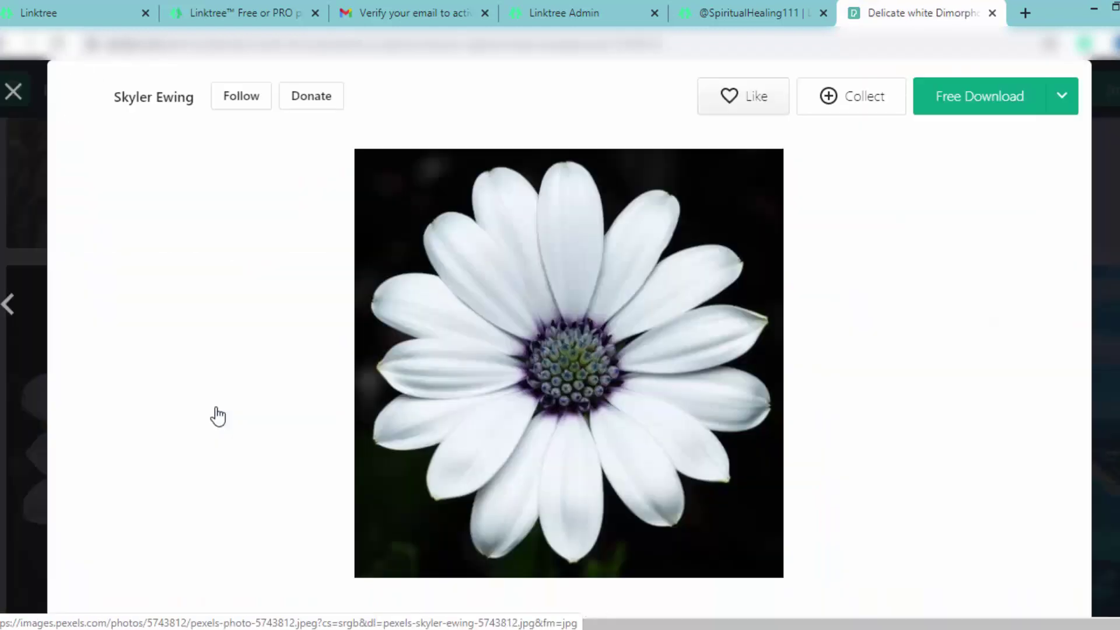
left_click(1065, 100)
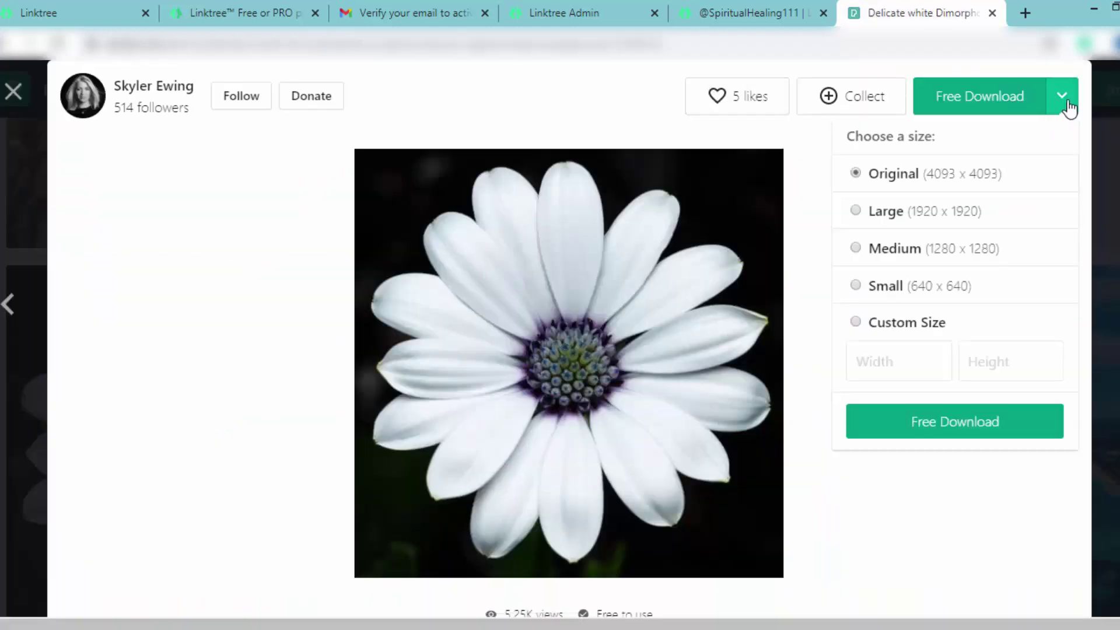
left_click(890, 288)
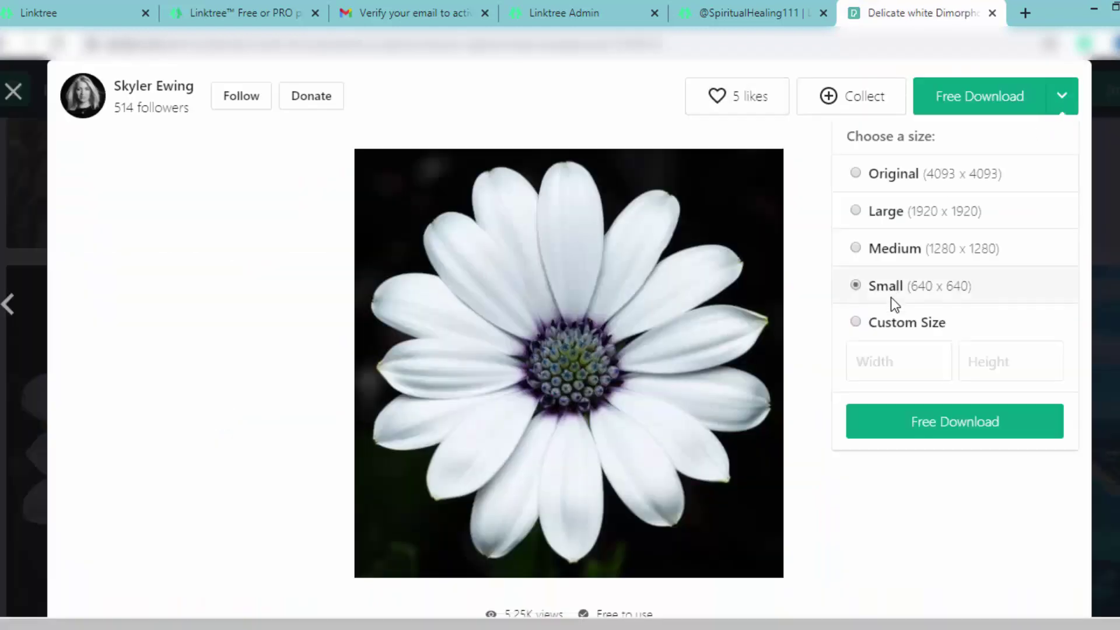
left_click(930, 434)
left_click(239, 13)
Upload the downloaded white daisy photo as the Linktree profile picture
scroll(306, 313, "up", 4)
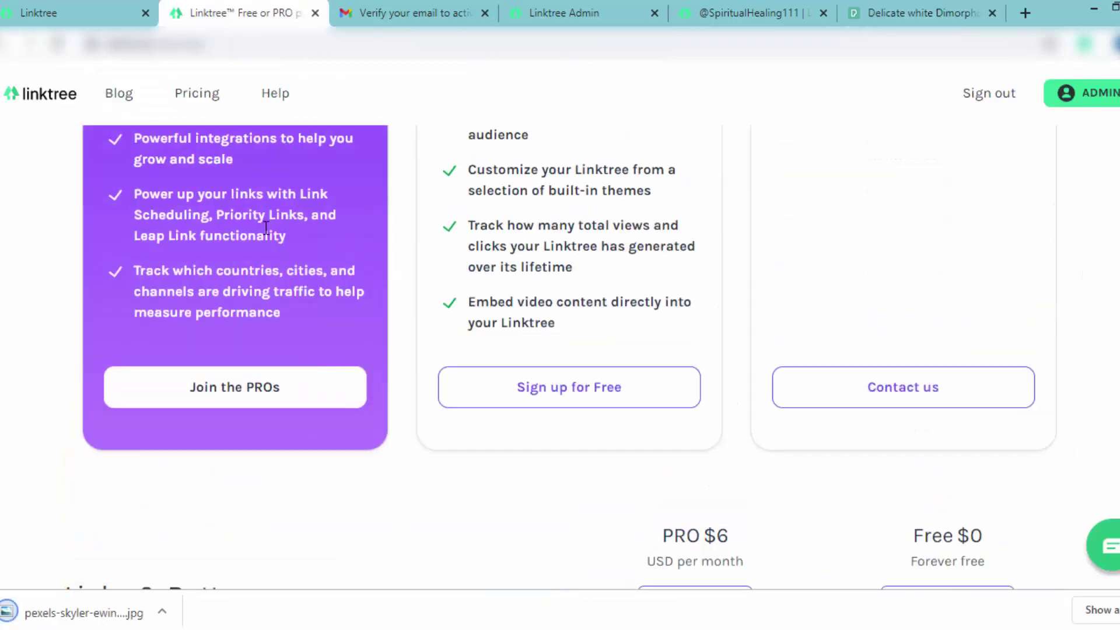
left_click(138, 7)
left_click(613, 7)
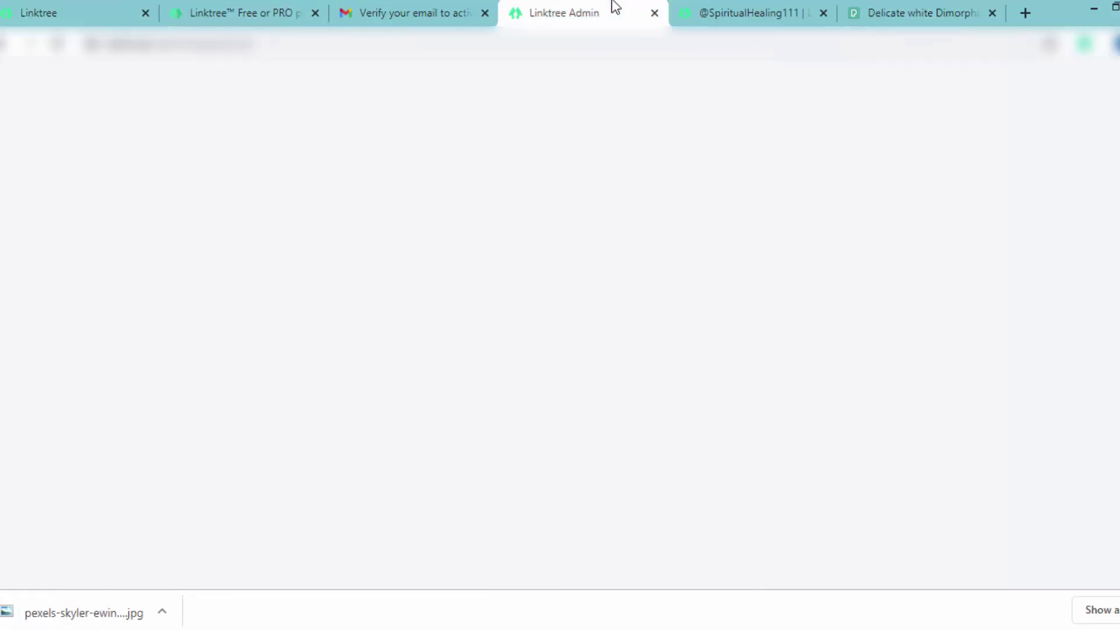
left_click_drag(74, 608, 617, 356)
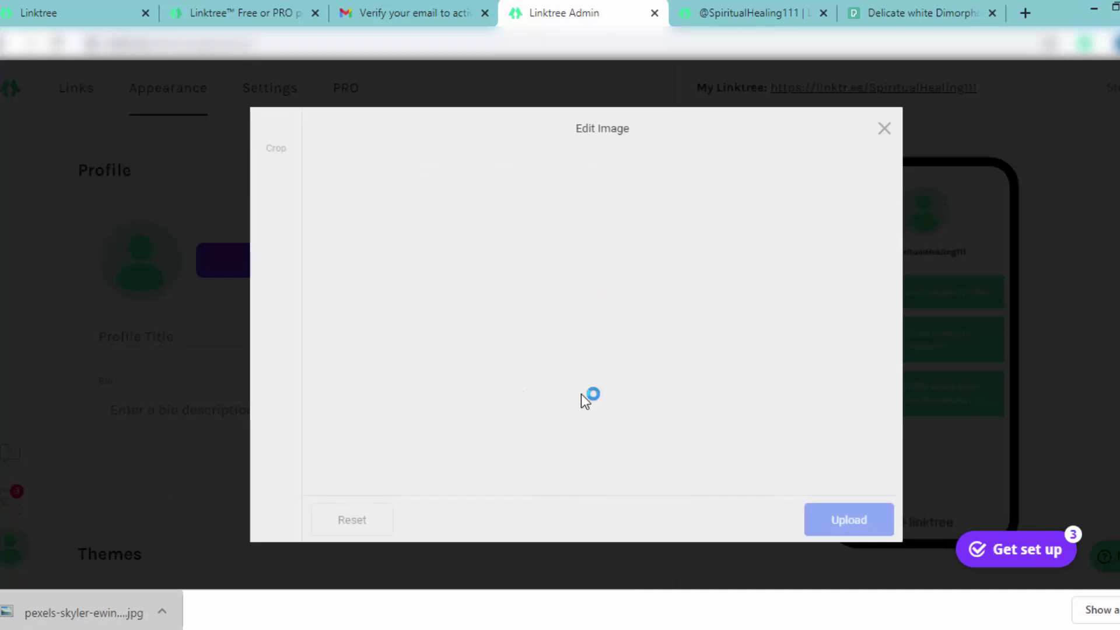
left_click(851, 520)
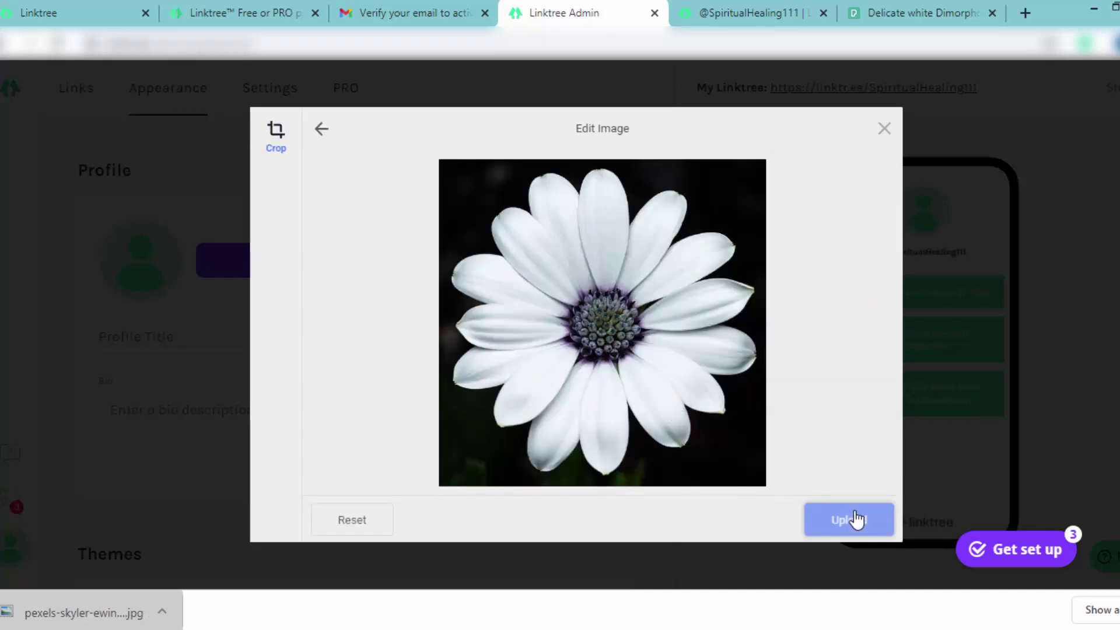
left_click(855, 518)
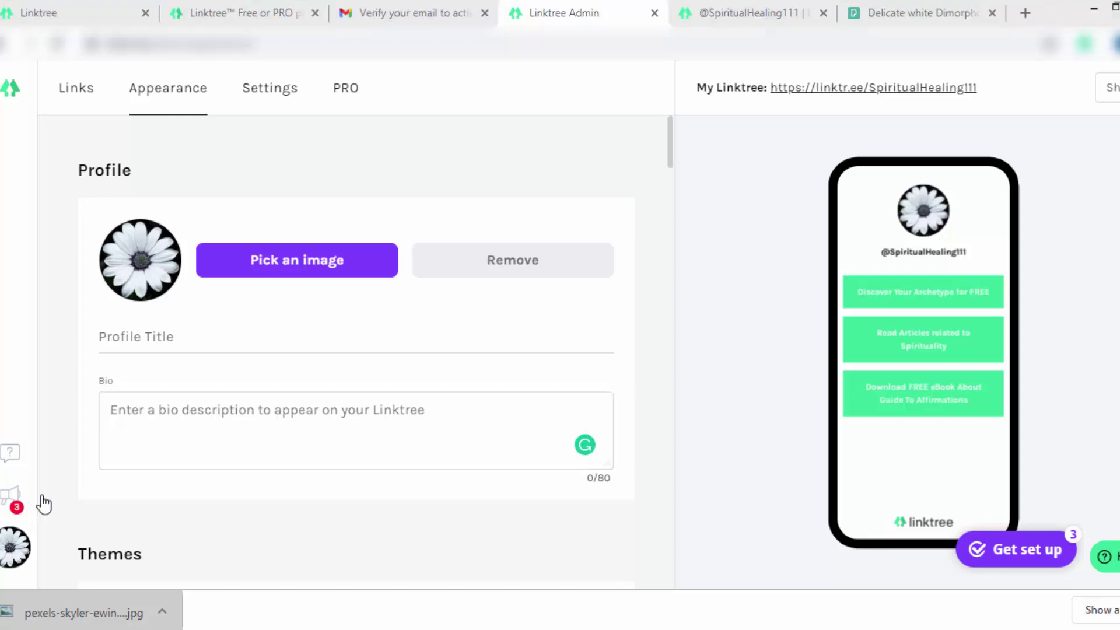
Set the bio to 'Believe you deserve it and the universe will serve it!'
type("Believe you deserve it and the universe will serve it!")
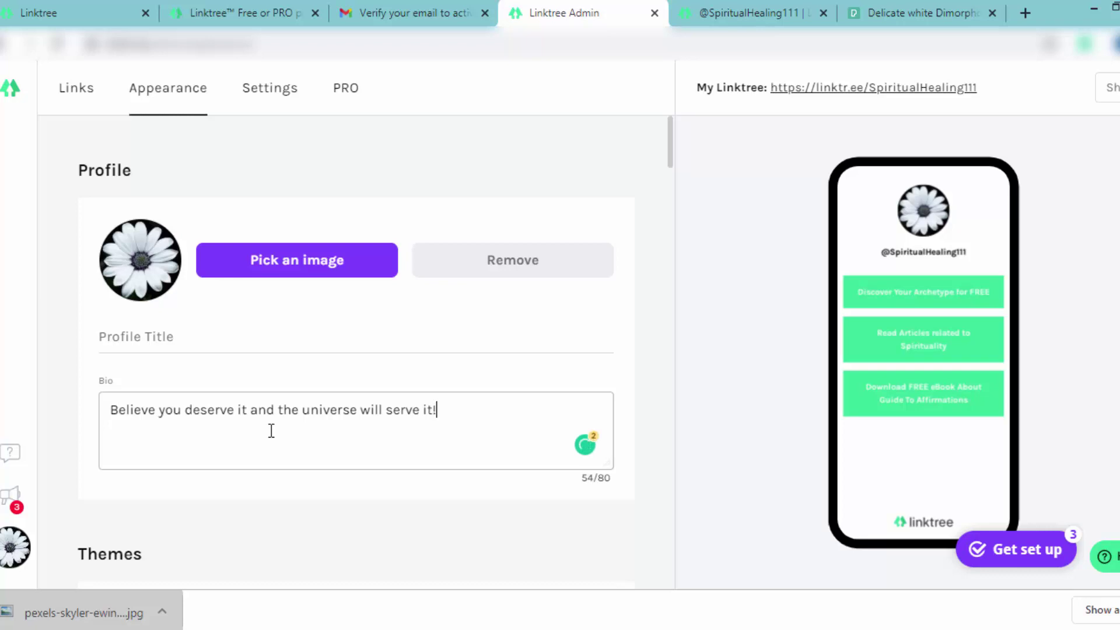
scroll(271, 430, "down", 5)
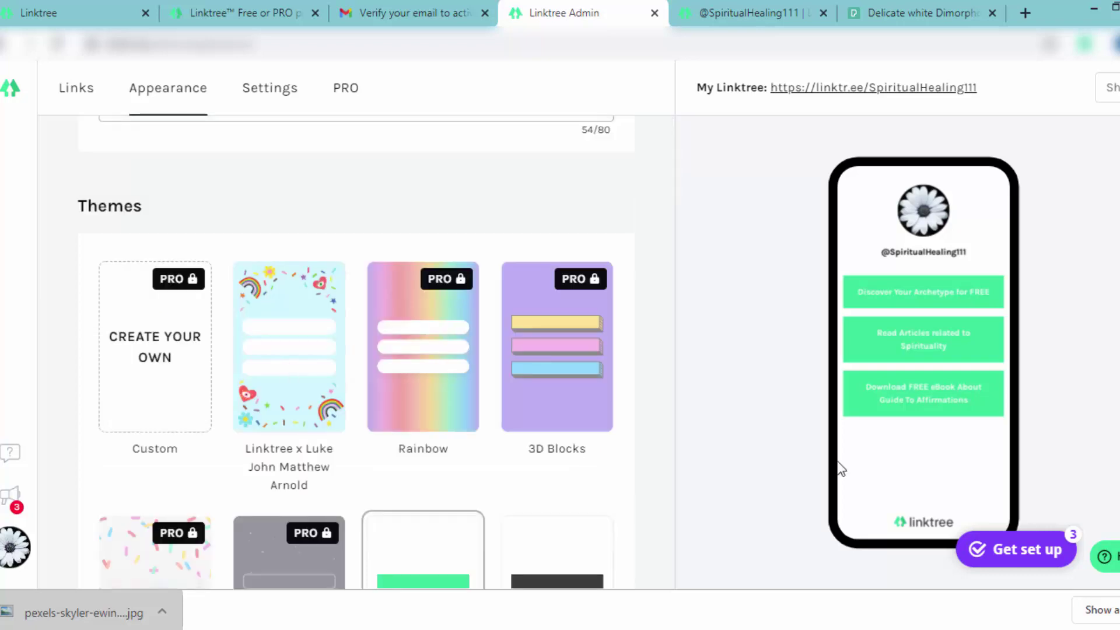
scroll(595, 507, "down", 7)
scroll(595, 508, "up", 5)
scroll(595, 507, "up", 6)
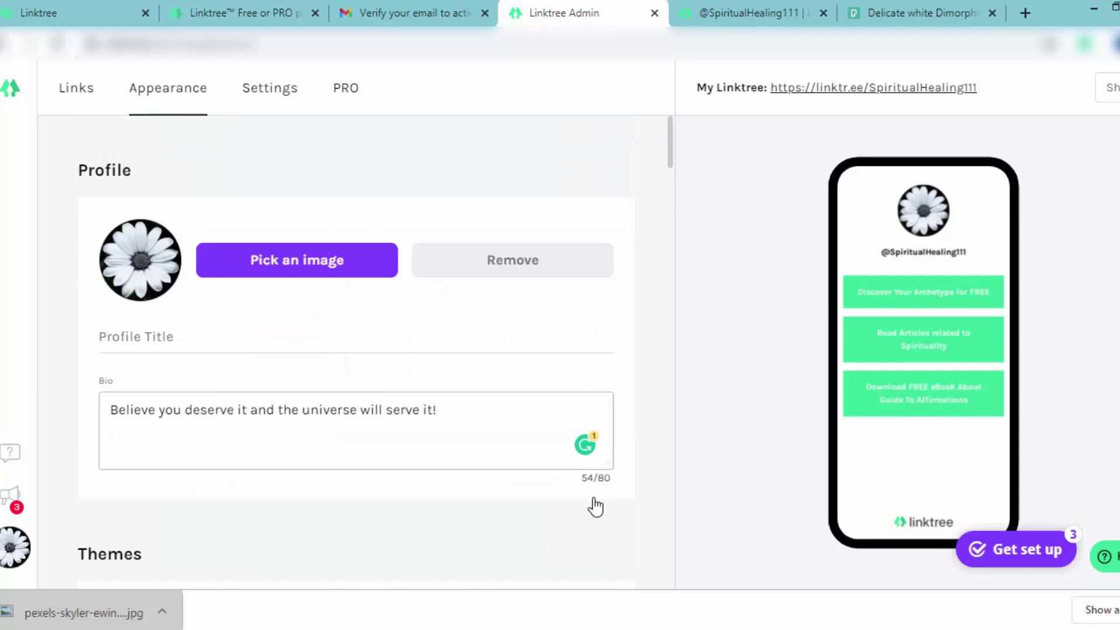
scroll(589, 506, "down", 5)
scroll(289, 358, "down", 3)
scroll(289, 358, "up", 7)
scroll(289, 358, "down", 4)
scroll(288, 359, "down", 4)
scroll(292, 361, "up", 6)
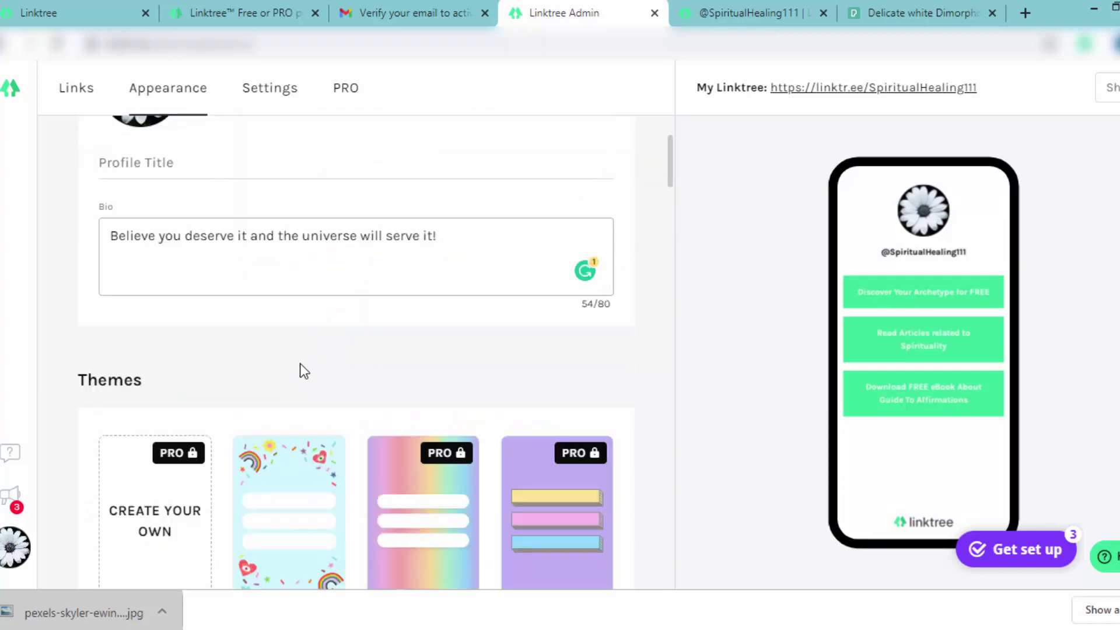
scroll(300, 367, "up", 3)
Preview the live page, then browse Settings' Social Links and support banner options
left_click(902, 89)
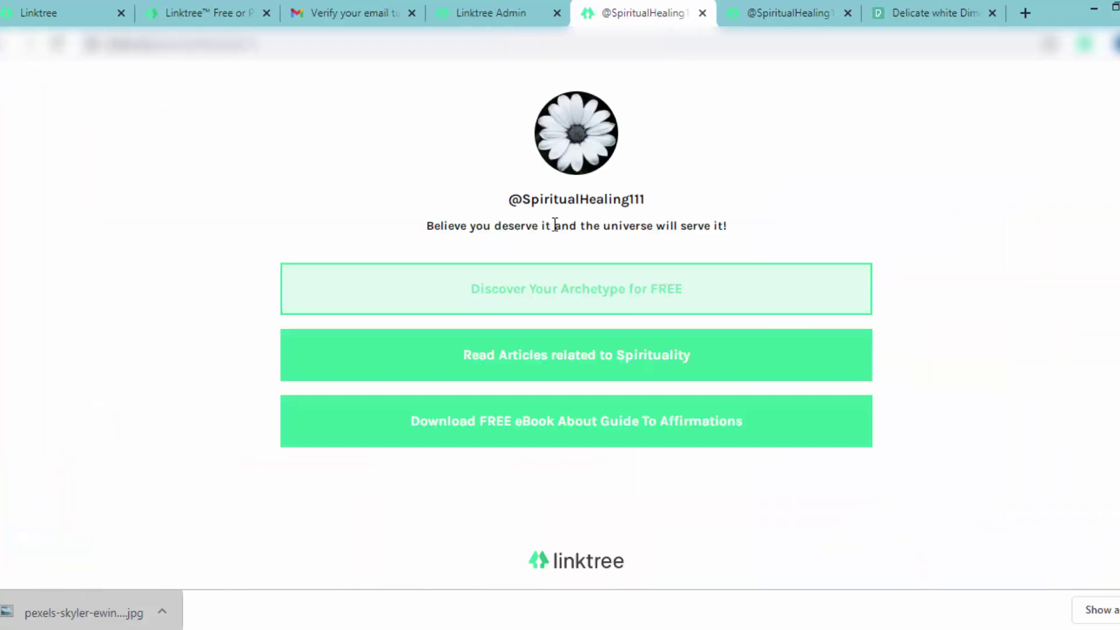
left_click(490, 7)
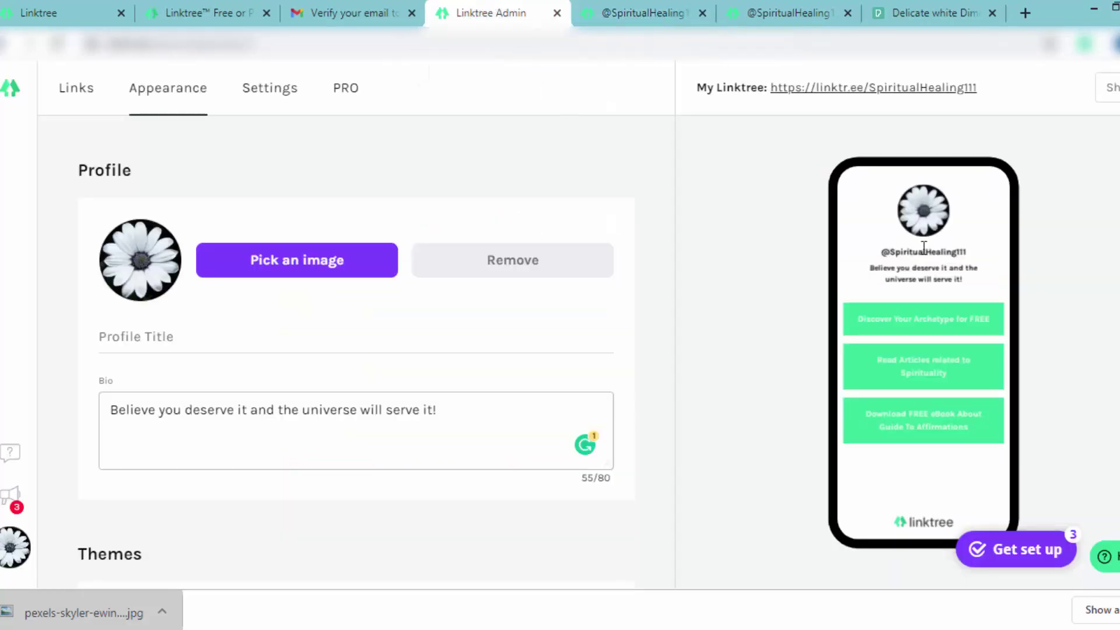
left_click(284, 93)
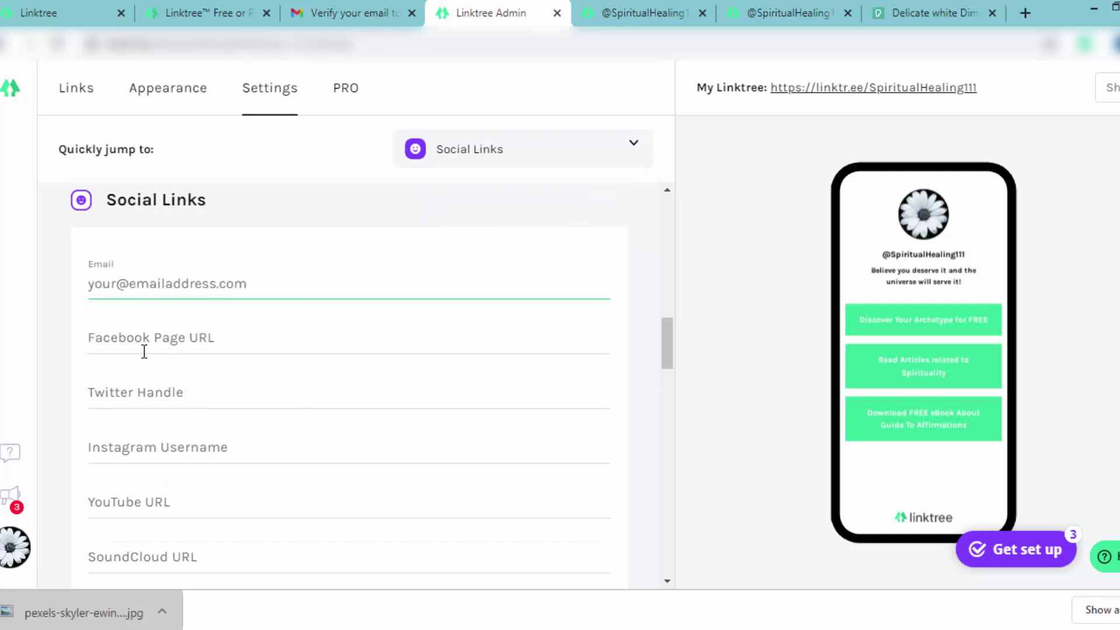
scroll(144, 351, "up", 1)
scroll(142, 363, "down", 3)
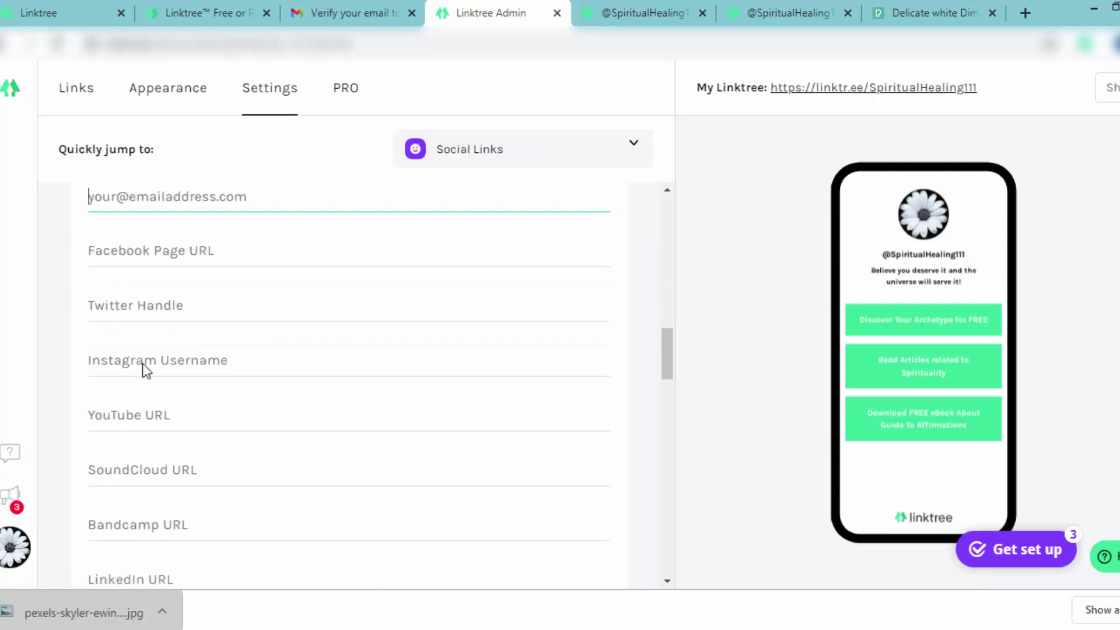
scroll(143, 363, "down", 2)
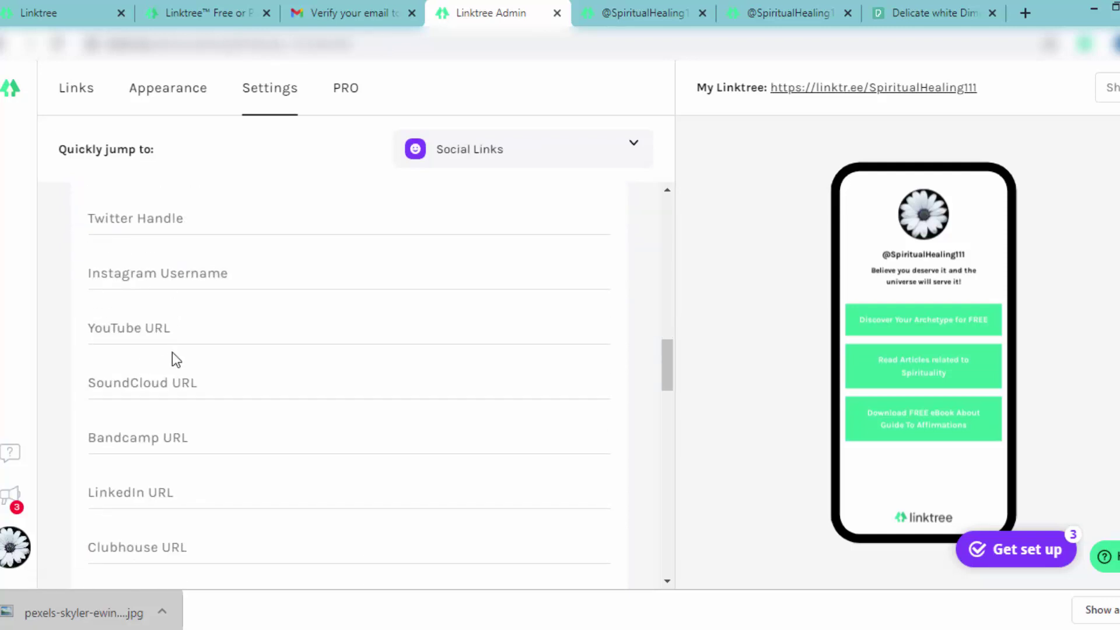
scroll(173, 340, "down", 5)
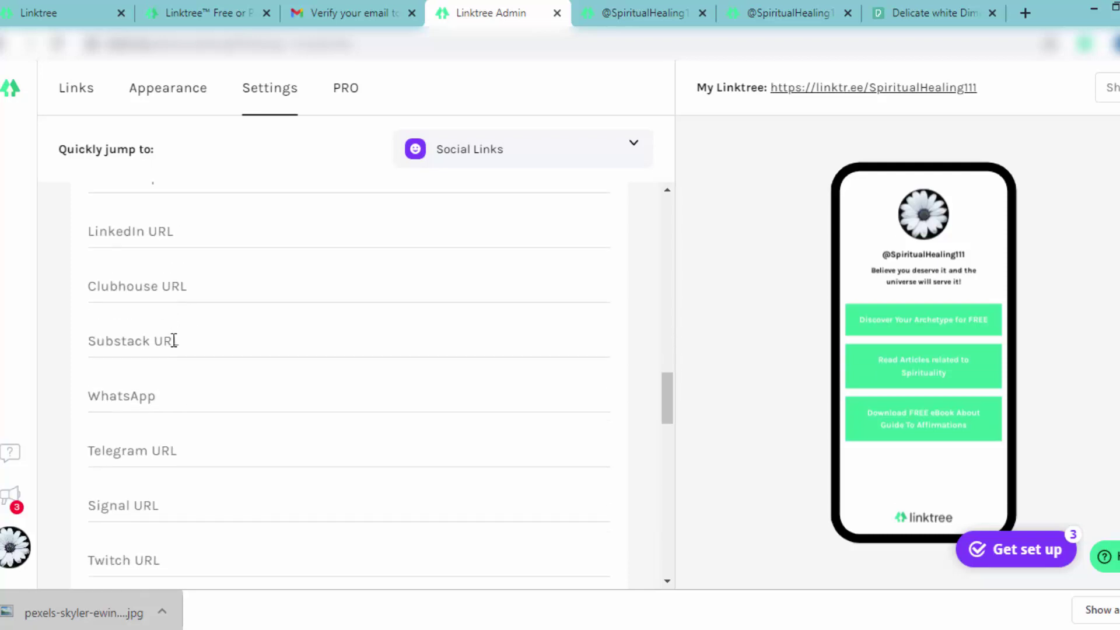
scroll(174, 340, "down", 5)
scroll(174, 340, "down", 5)
scroll(174, 340, "down", 5)
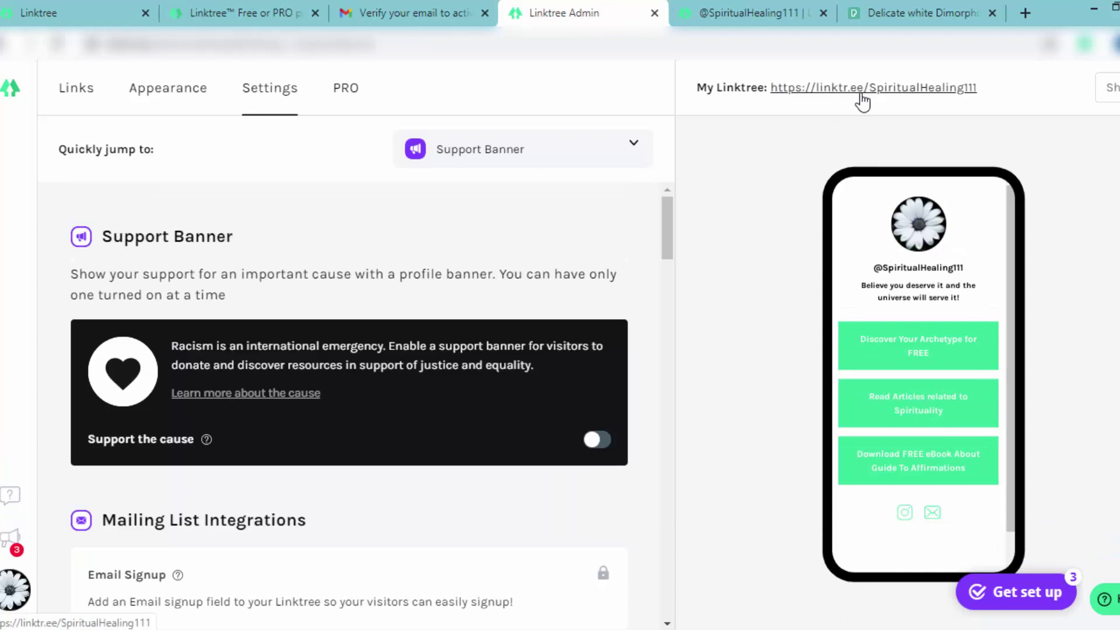
left_click(862, 94)
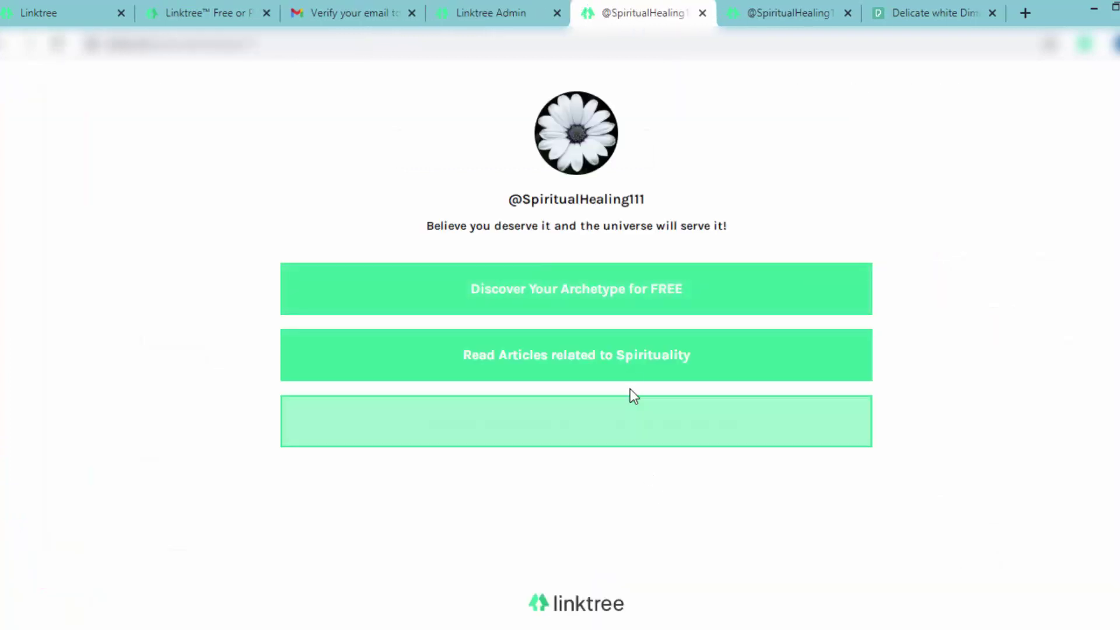
left_click(247, 46)
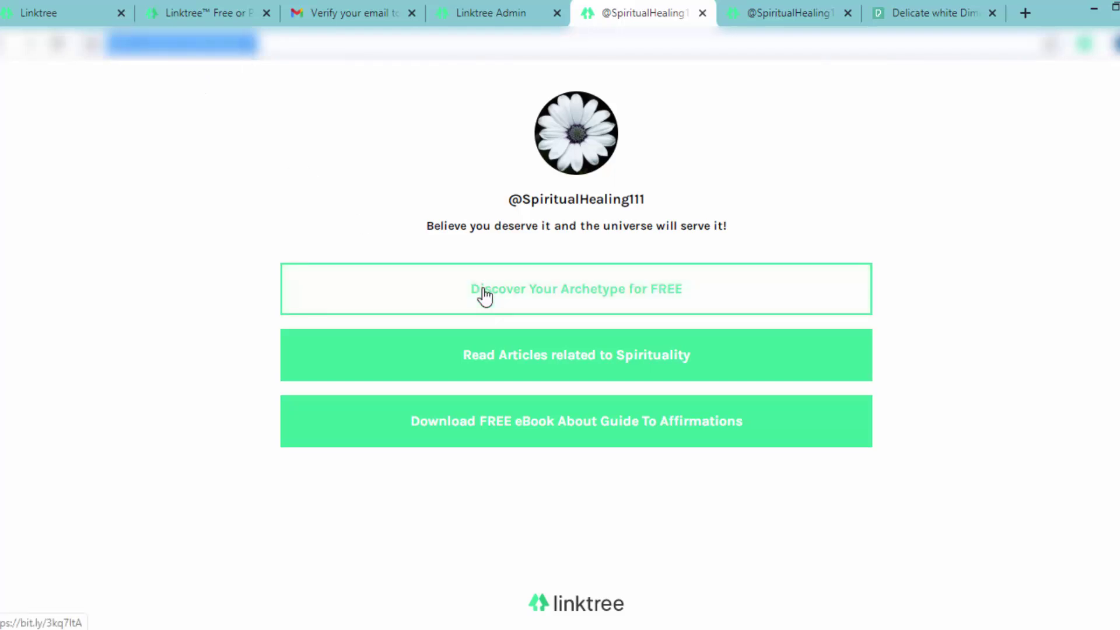